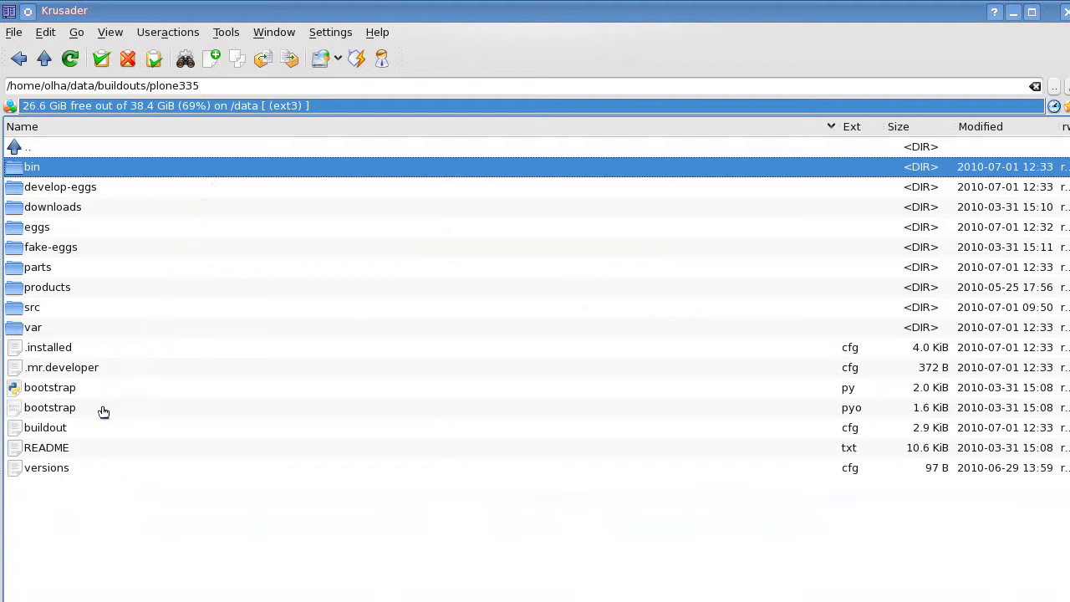
Open buildout.cfg in Krusader's editor and add quintagroup.plonegooglesitemaps to the eggs list
{"action": "left_click", "coordinate": [67, 436]}
{"action": "key", "text": "F4"}
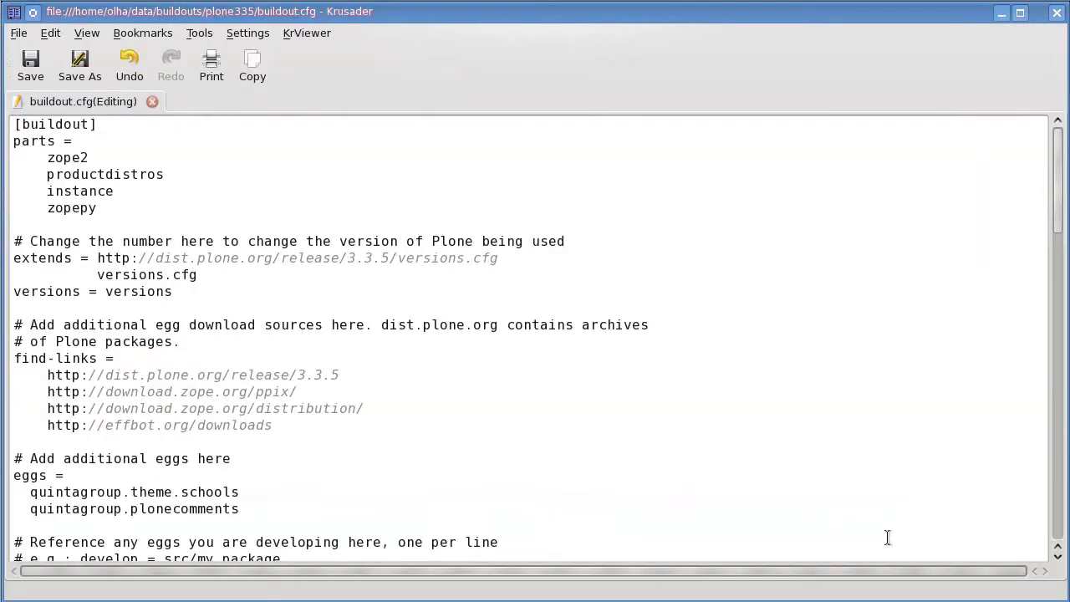
{"action": "left_click", "coordinate": [488, 407]}
{"action": "scroll", "coordinate": [488, 407], "scroll_direction": "down", "scroll_amount": 2}
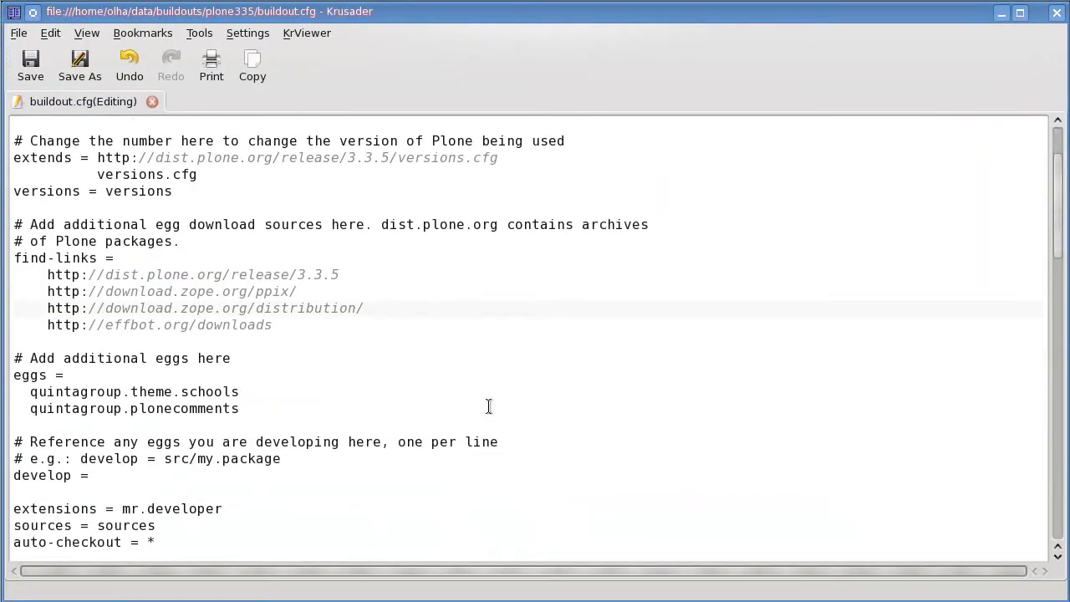
{"action": "scroll", "coordinate": [489, 407], "scroll_direction": "down", "scroll_amount": 1}
{"action": "left_click", "coordinate": [265, 358]}
{"action": "key", "text": "Return"}
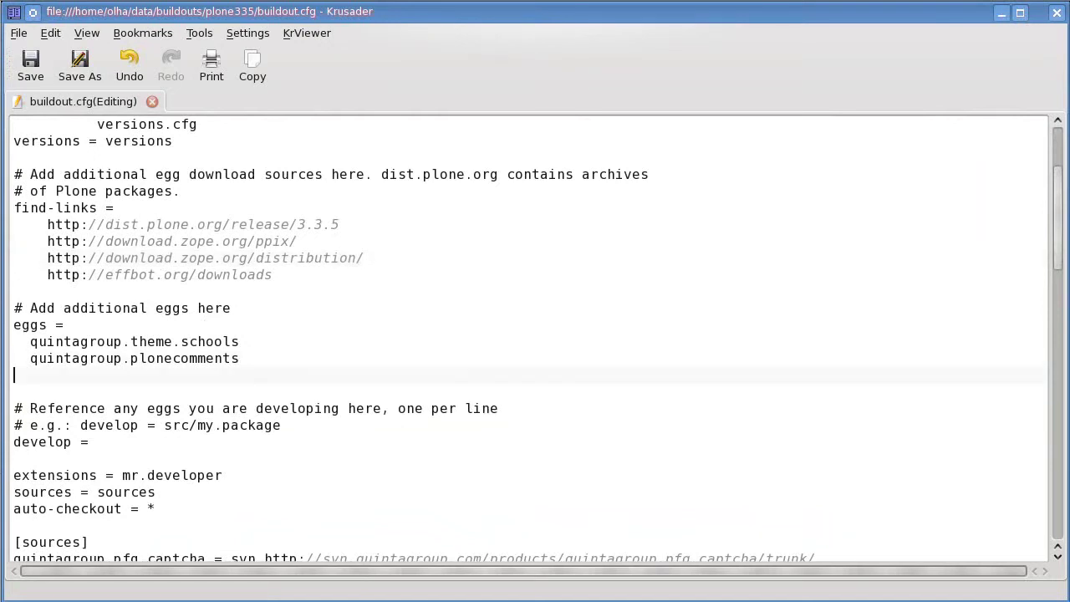
{"action": "type", "text": "qui"}
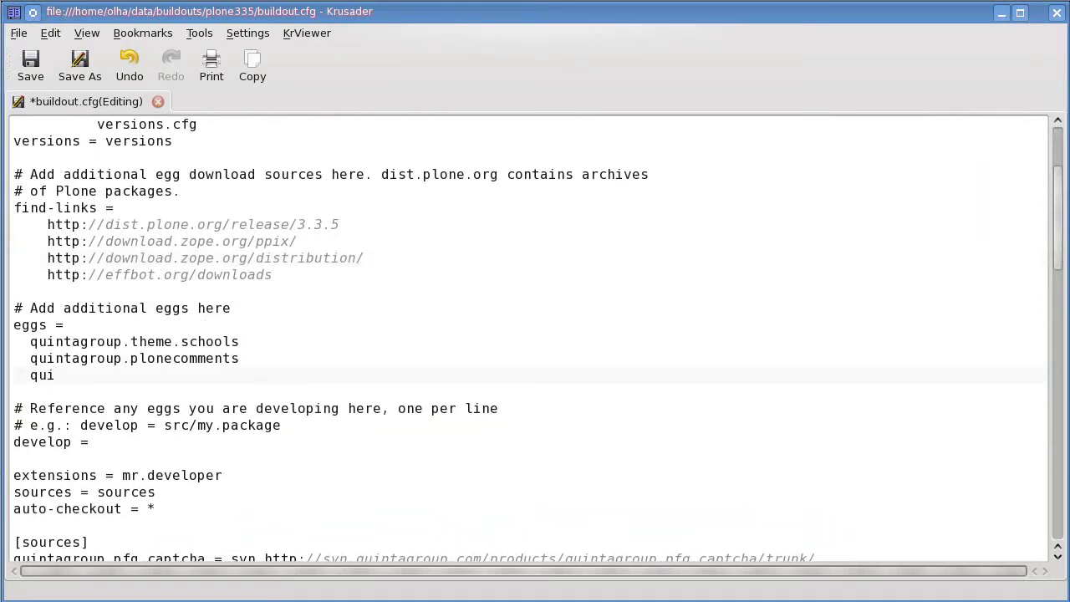
{"action": "type", "text": "ntagroup."}
{"action": "type", "text": "plonegoogle"}
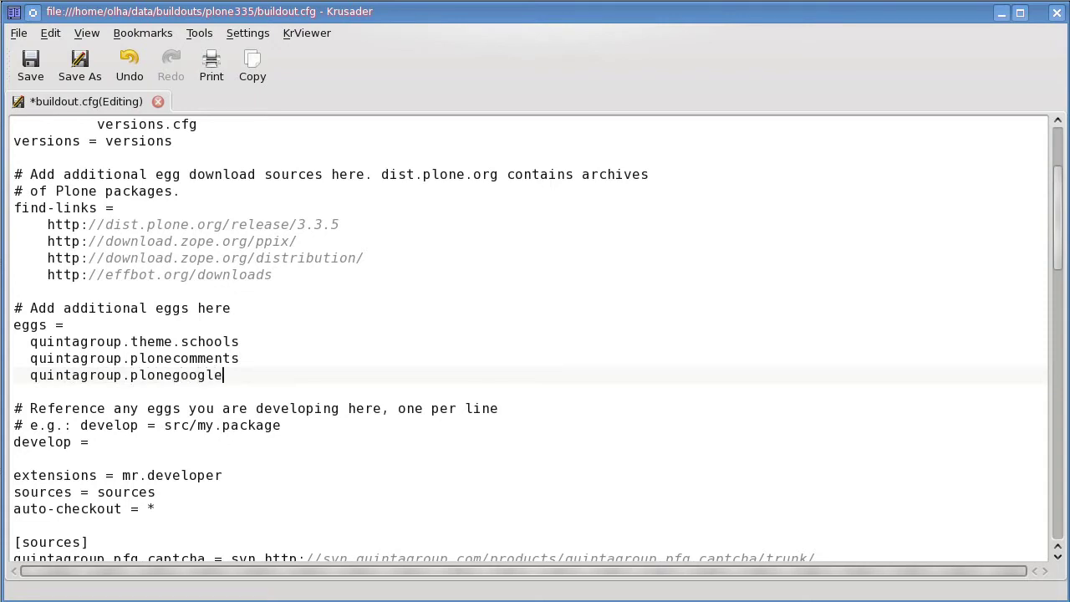
{"action": "type", "text": "sitemaps"}
{"action": "left_click_drag", "start_coordinate": [289, 377], "coordinate": [33, 380]}
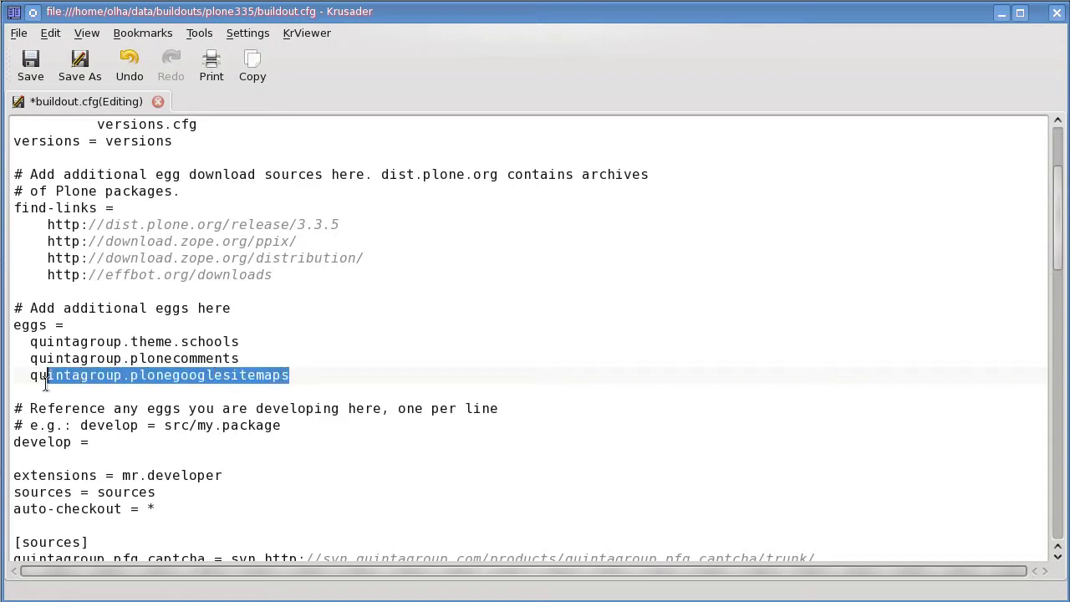
Add quintagroup.plonegooglesitemaps and quintagroup.plonegooglesitemaps-overrides to the zcml list, then save buildout.cfg
{"action": "scroll", "coordinate": [311, 361], "scroll_direction": "down", "scroll_amount": 1}
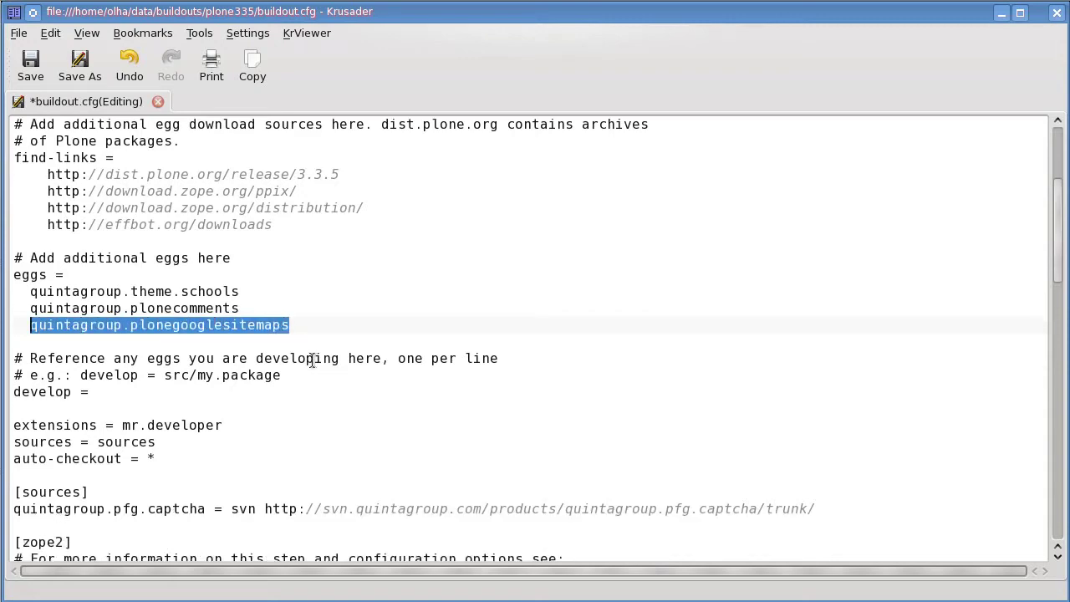
{"action": "scroll", "coordinate": [311, 361], "scroll_direction": "down", "scroll_amount": 4}
{"action": "scroll", "coordinate": [311, 361], "scroll_direction": "down", "scroll_amount": 3}
{"action": "scroll", "coordinate": [311, 361], "scroll_direction": "down", "scroll_amount": 2}
{"action": "scroll", "coordinate": [313, 361], "scroll_direction": "down", "scroll_amount": 3}
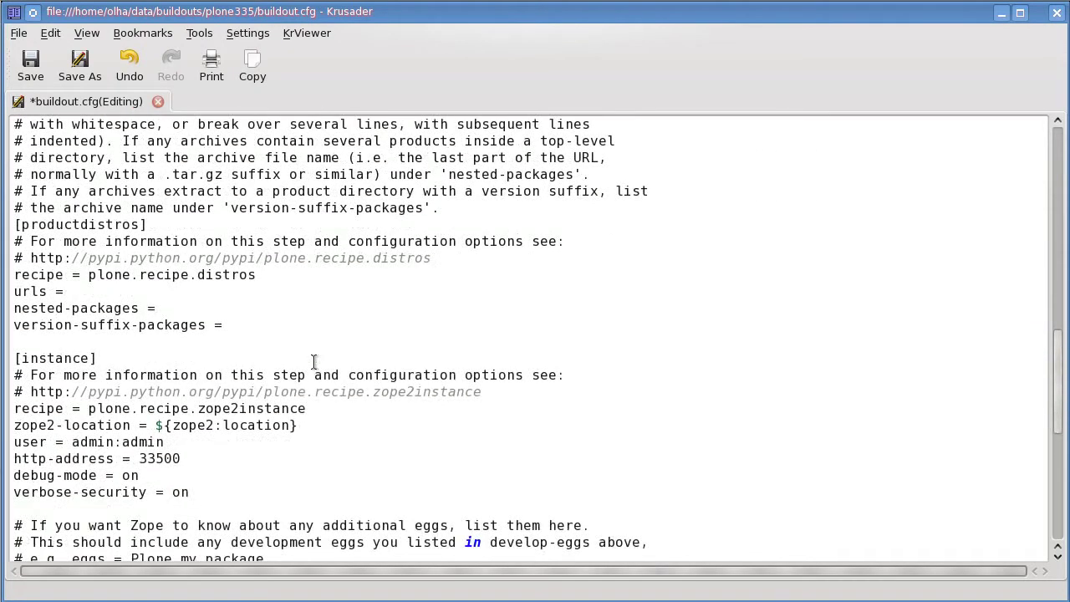
{"action": "scroll", "coordinate": [313, 361], "scroll_direction": "down", "scroll_amount": 4}
{"action": "scroll", "coordinate": [314, 362], "scroll_direction": "down", "scroll_amount": 1}
{"action": "scroll", "coordinate": [314, 361], "scroll_direction": "down", "scroll_amount": 2}
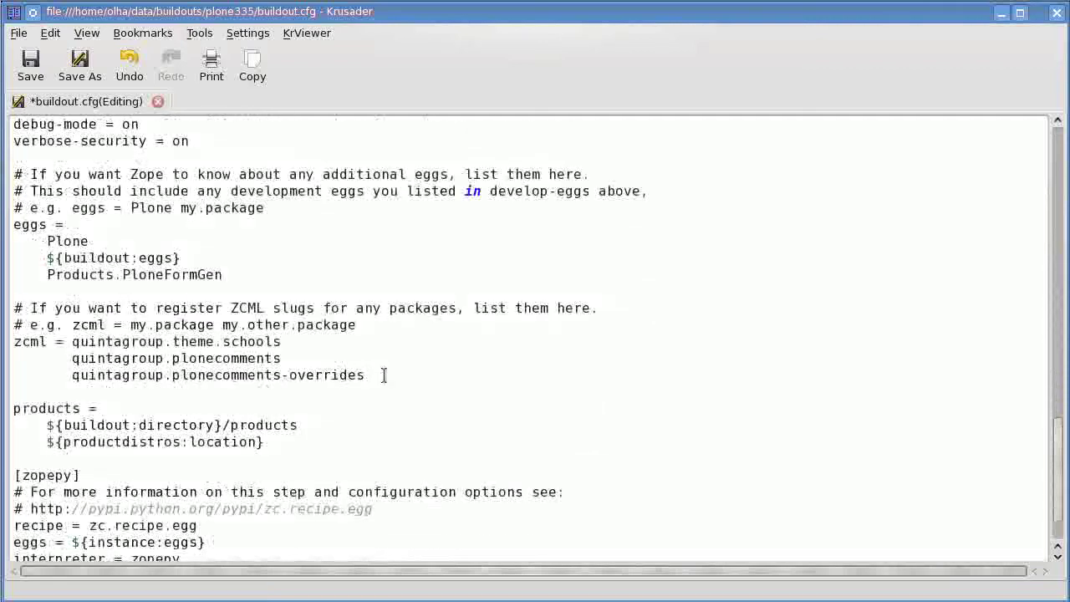
{"action": "left_click", "coordinate": [382, 376]}
{"action": "key", "text": "Return"}
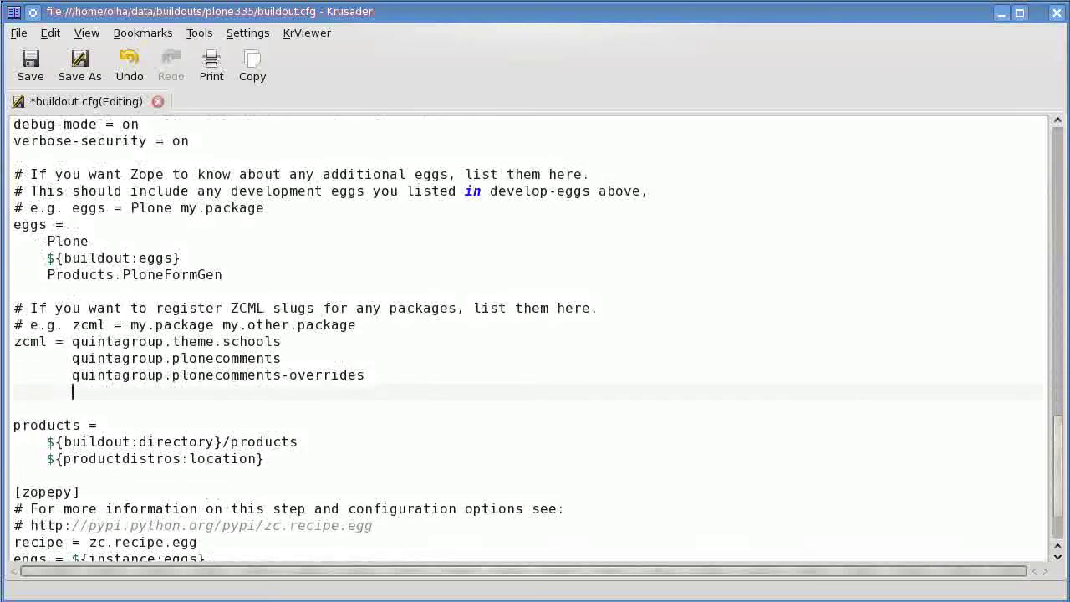
{"action": "type", "text": "quintagroup.plonegooglesitemaps"}
{"action": "key", "text": "Return"}
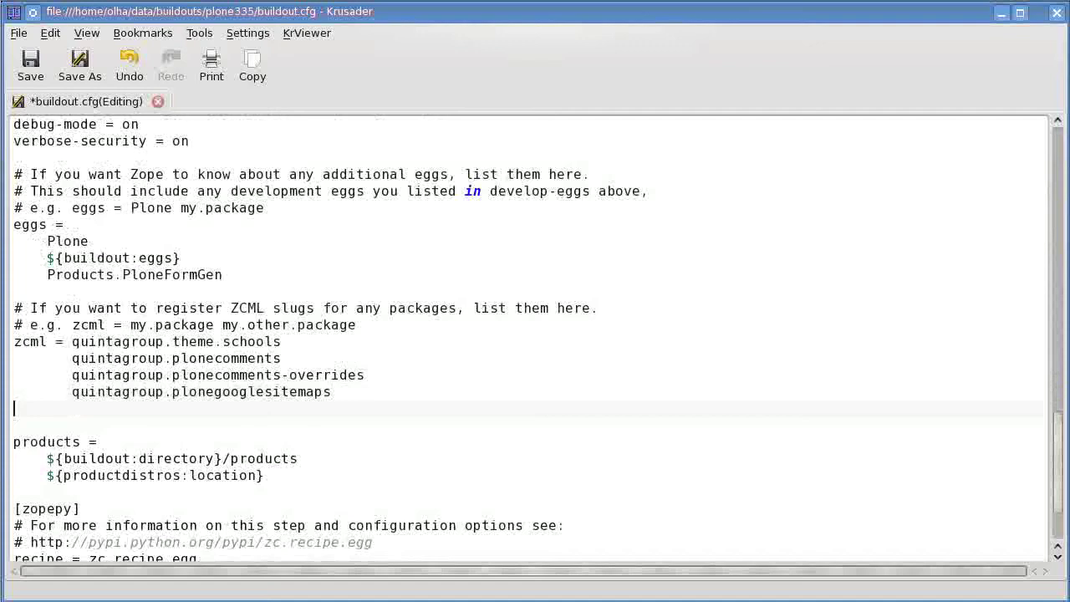
{"action": "type", "text": "quintagroup.plonegooglesitemaps"}
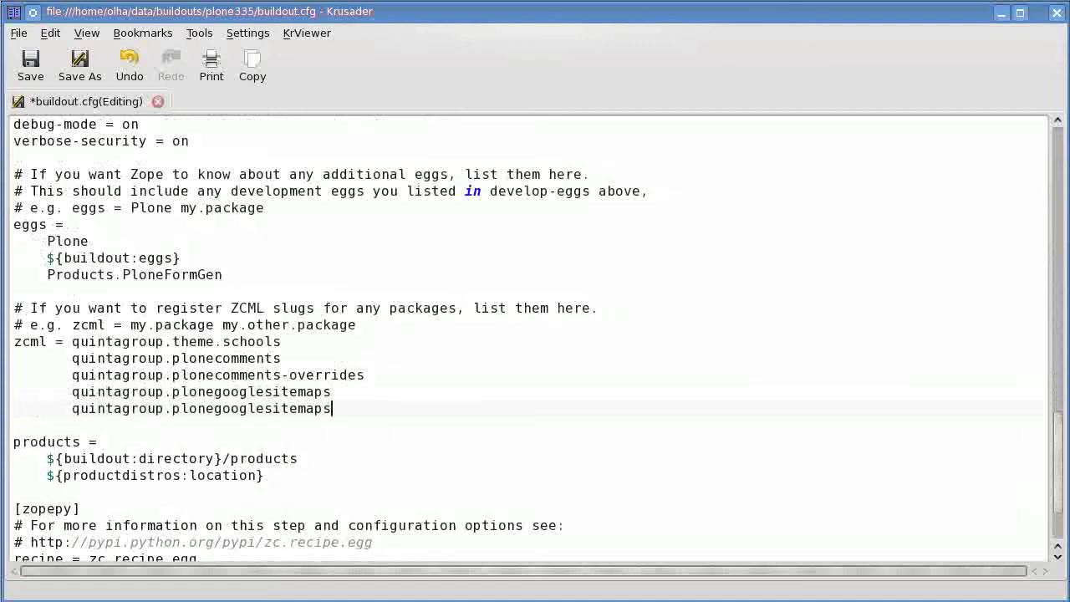
{"action": "type", "text": "-overr"}
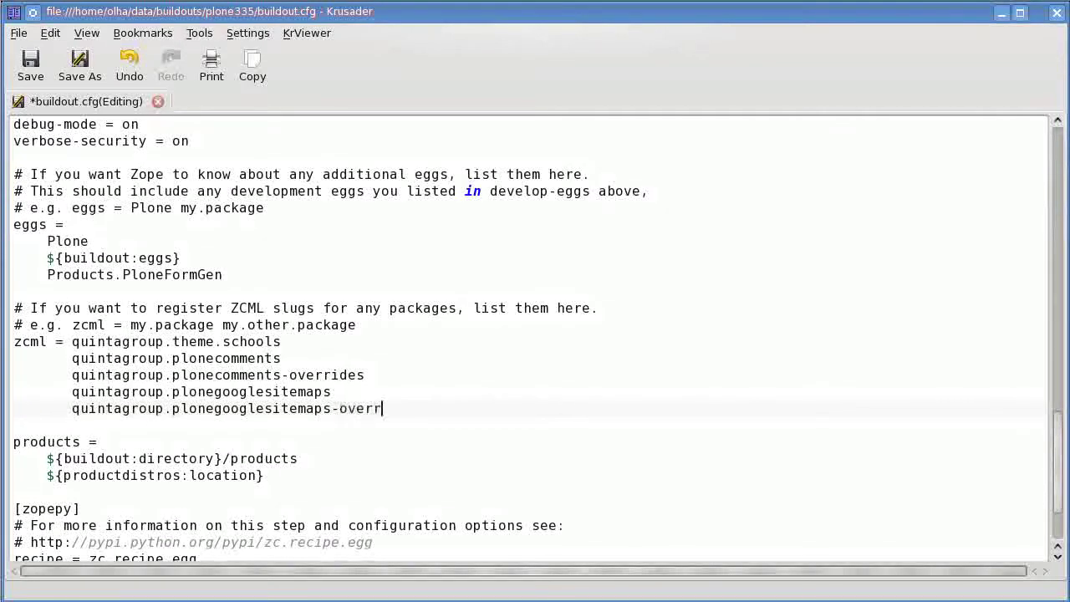
{"action": "type", "text": "ides"}
{"action": "left_click", "coordinate": [25, 69]}
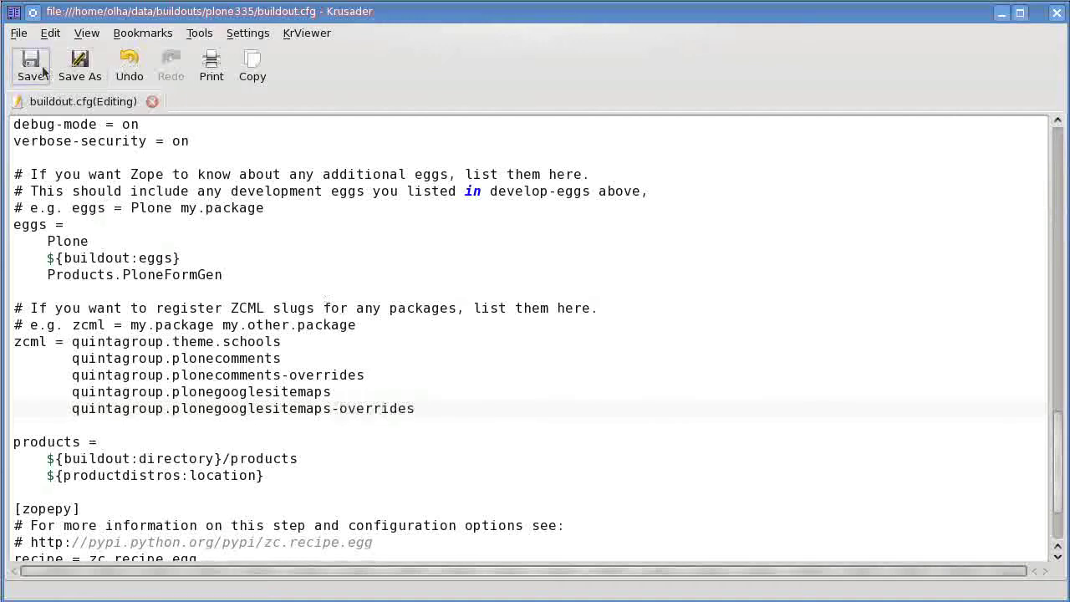
Run ./bin/buildout -Nv in a terminal, then start Plone with ./bin/instance fg
{"action": "left_click", "coordinate": [1057, 12]}
{"action": "key", "text": "ctrl+alt+t"}
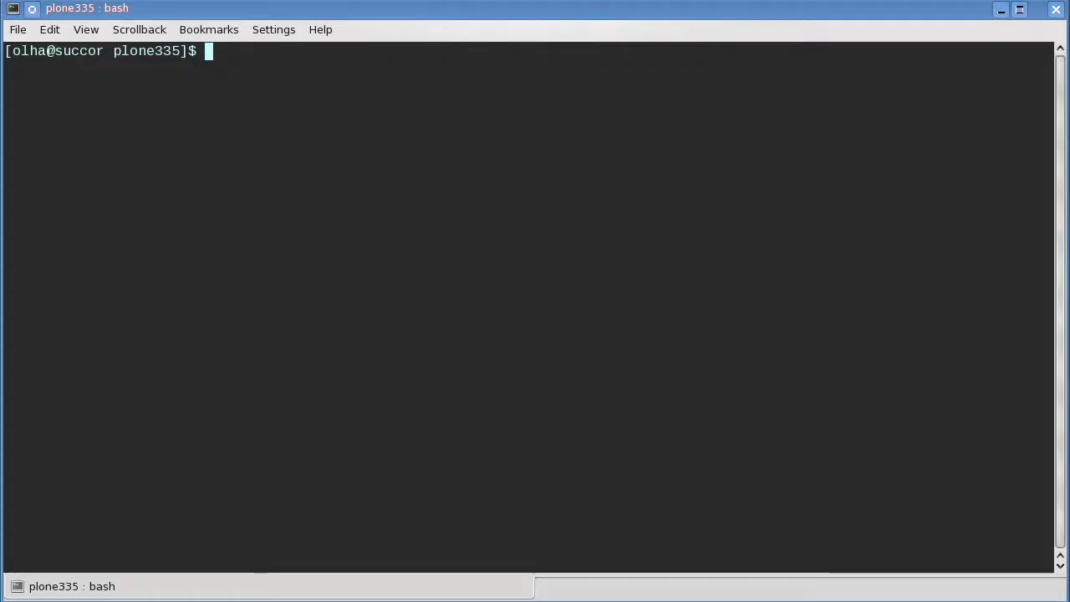
{"action": "type", "text": "./bin"}
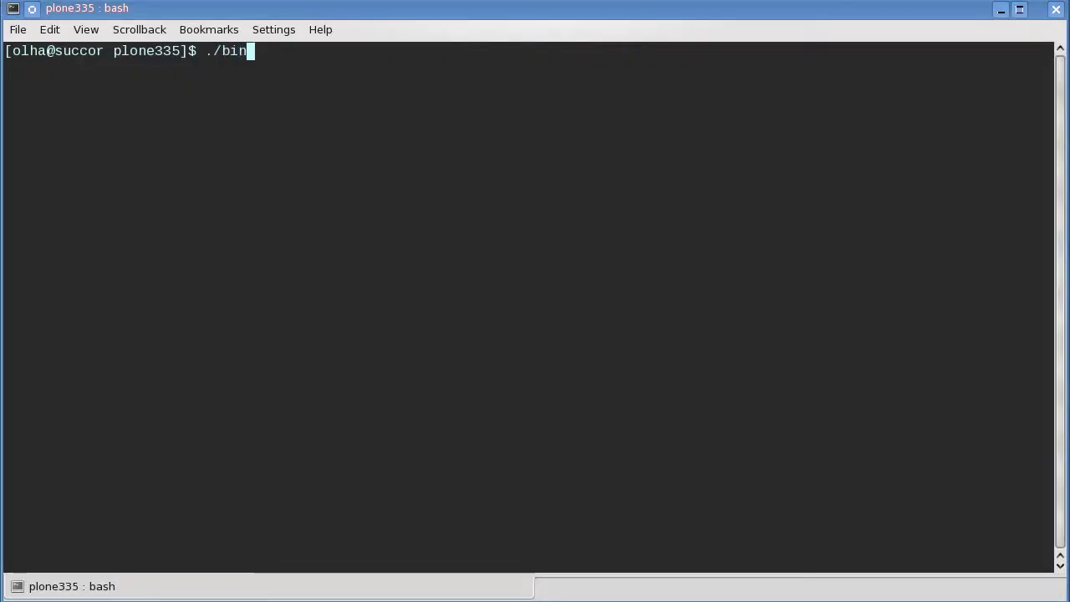
{"action": "type", "text": "/buil"}
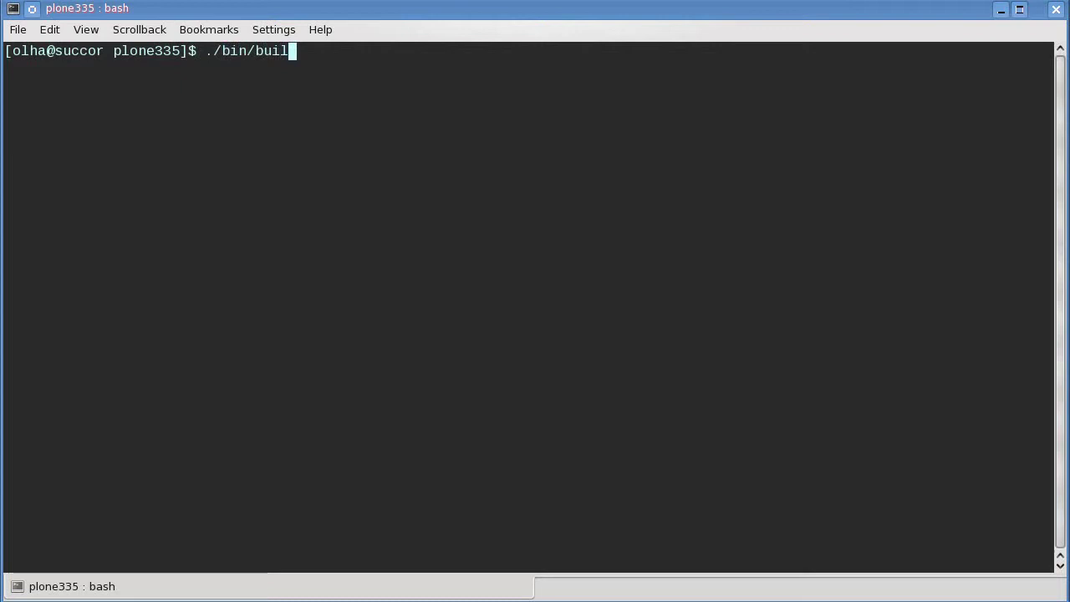
{"action": "type", "text": "dout -N"}
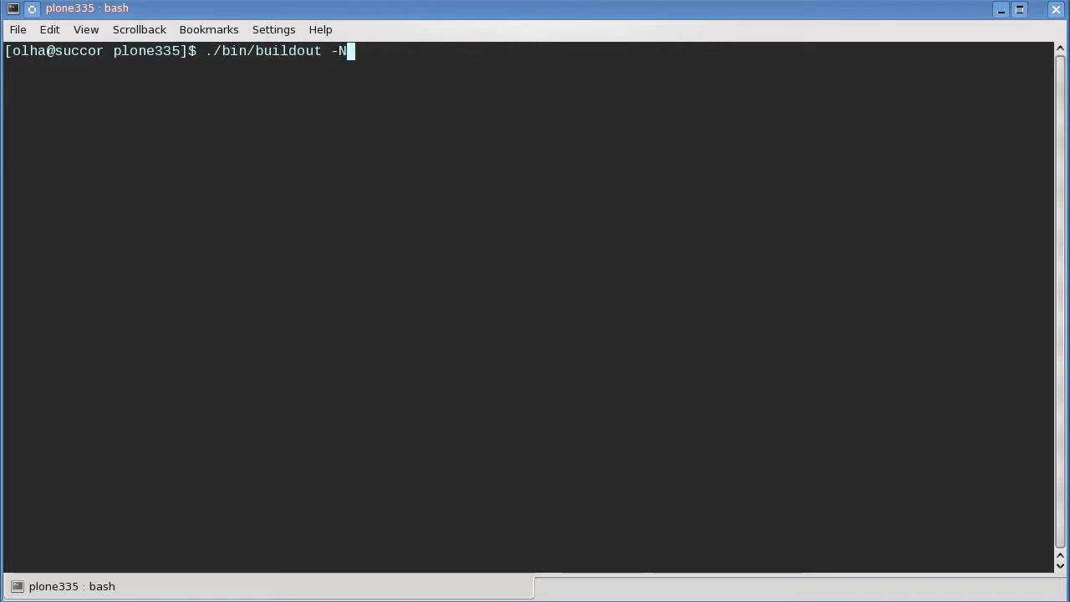
{"action": "type", "text": "v"}
{"action": "key", "text": "Return"}
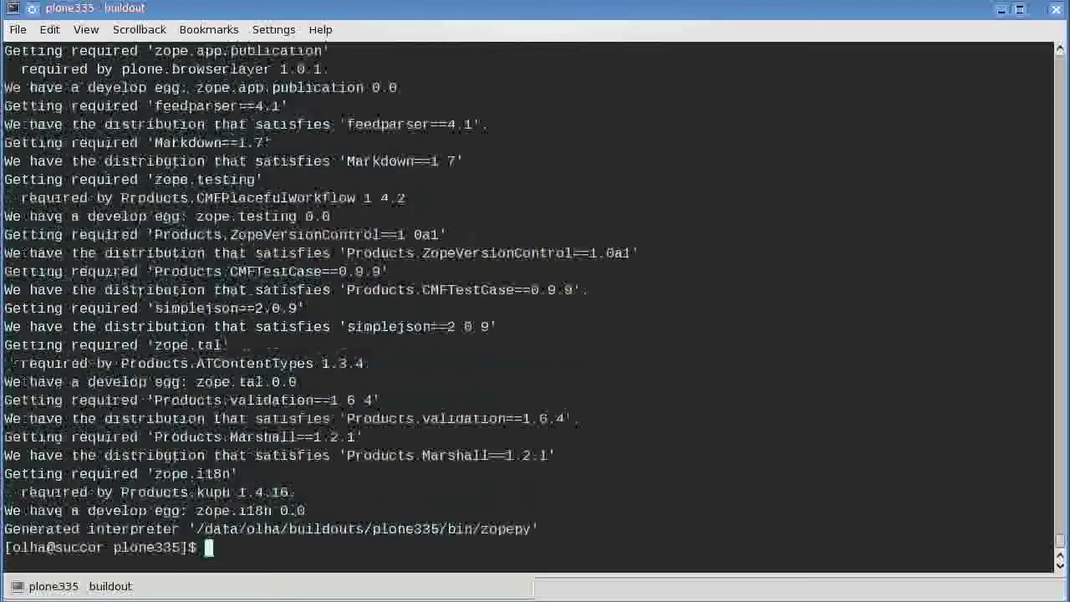
{"action": "type", "text": "./bin/"}
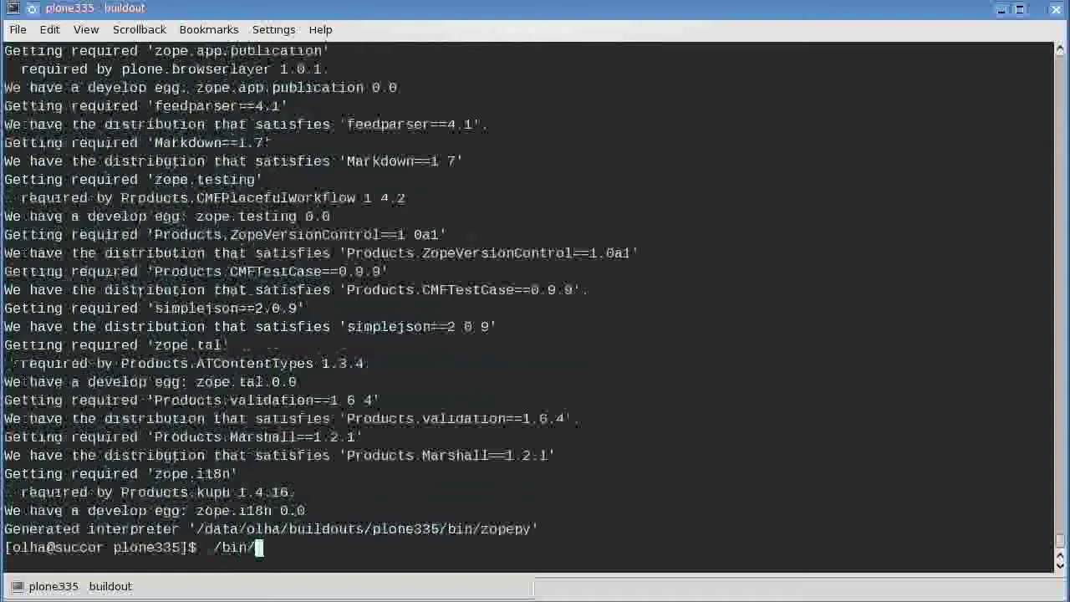
{"action": "type", "text": "instance "}
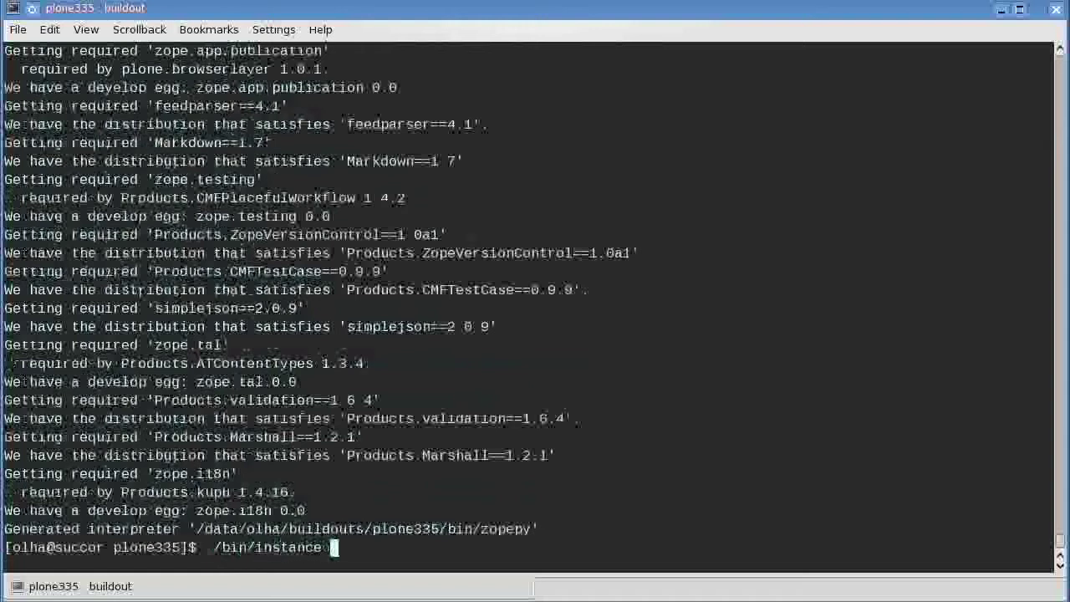
{"action": "type", "text": "fg"}
{"action": "key", "text": "Return"}
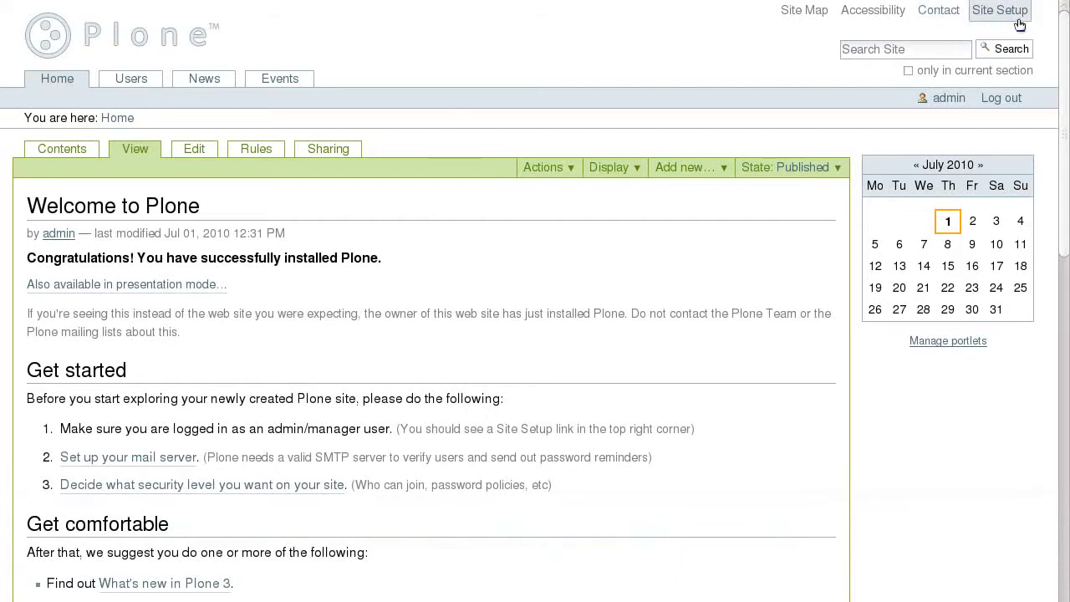
Install Plone Google Sitemaps 1.5 from Add/Remove Products and open its Google Sitemaps configuration page
{"action": "left_click", "coordinate": [1001, 11]}
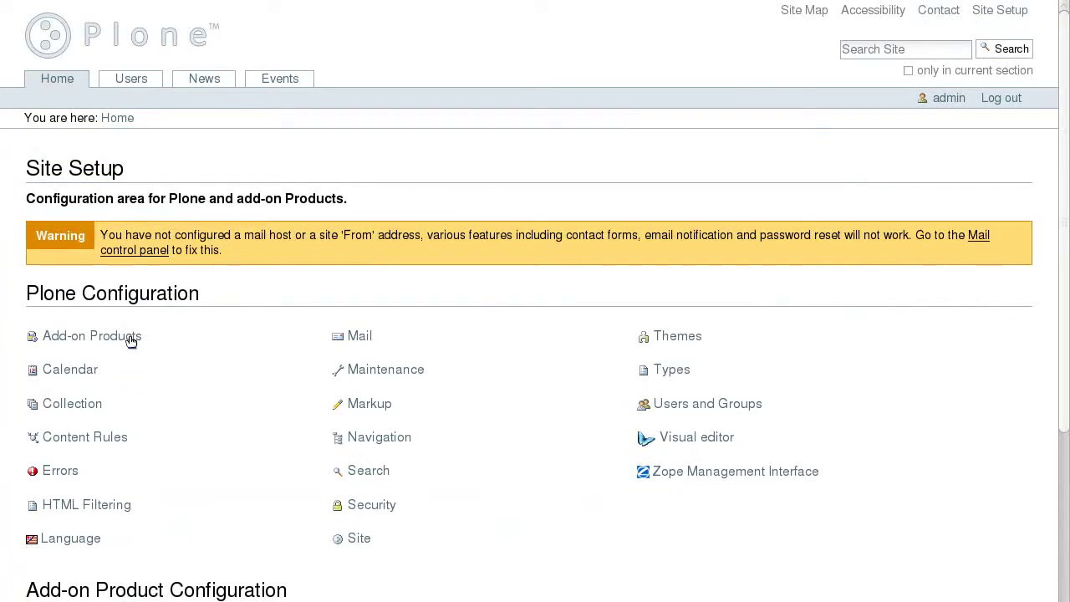
{"action": "left_click", "coordinate": [131, 338]}
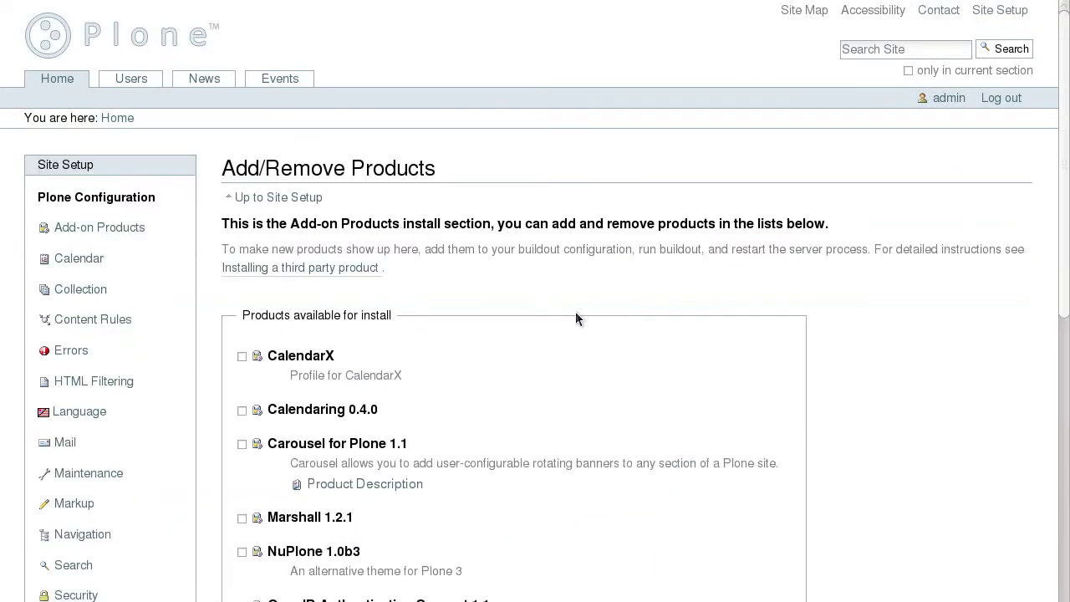
{"action": "scroll", "coordinate": [575, 313], "scroll_direction": "down", "scroll_amount": 8}
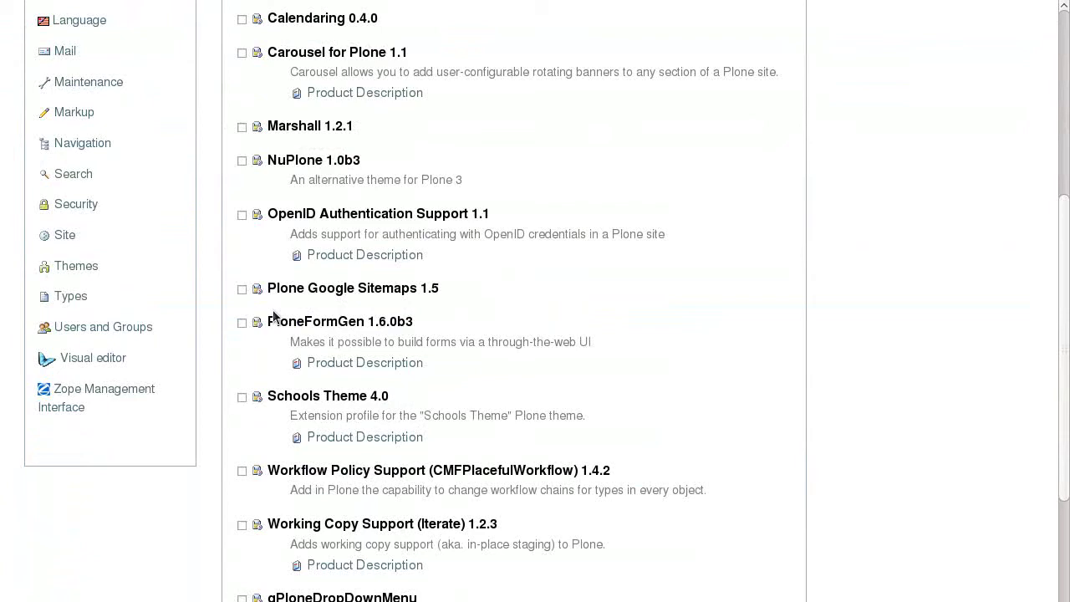
{"action": "left_click", "coordinate": [242, 289]}
{"action": "scroll", "coordinate": [473, 389], "scroll_direction": "down", "scroll_amount": 3}
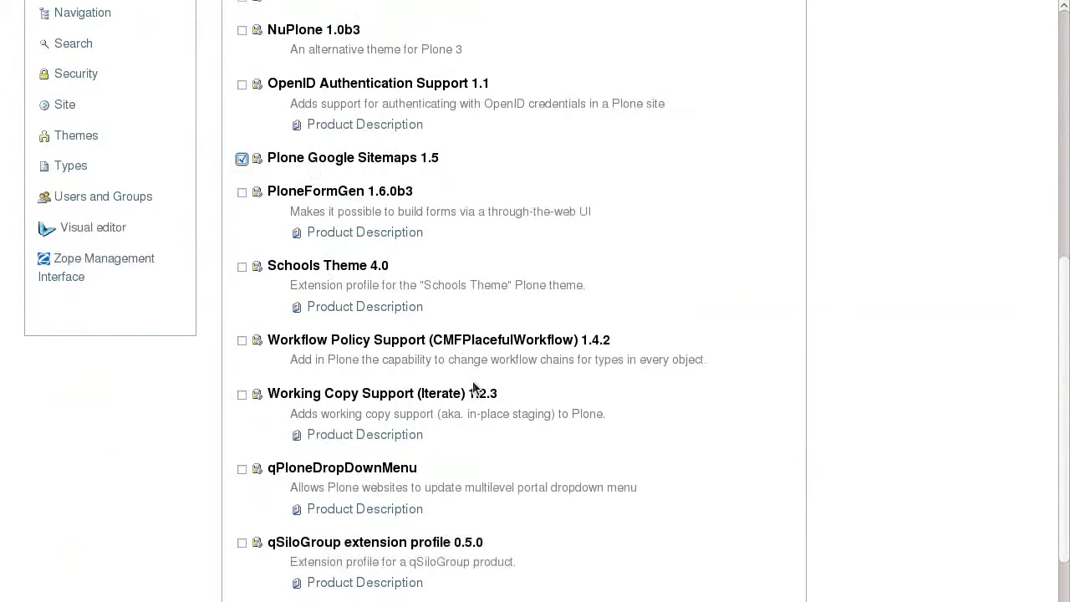
{"action": "scroll", "coordinate": [472, 390], "scroll_direction": "down", "scroll_amount": 4}
{"action": "left_click", "coordinate": [261, 476]}
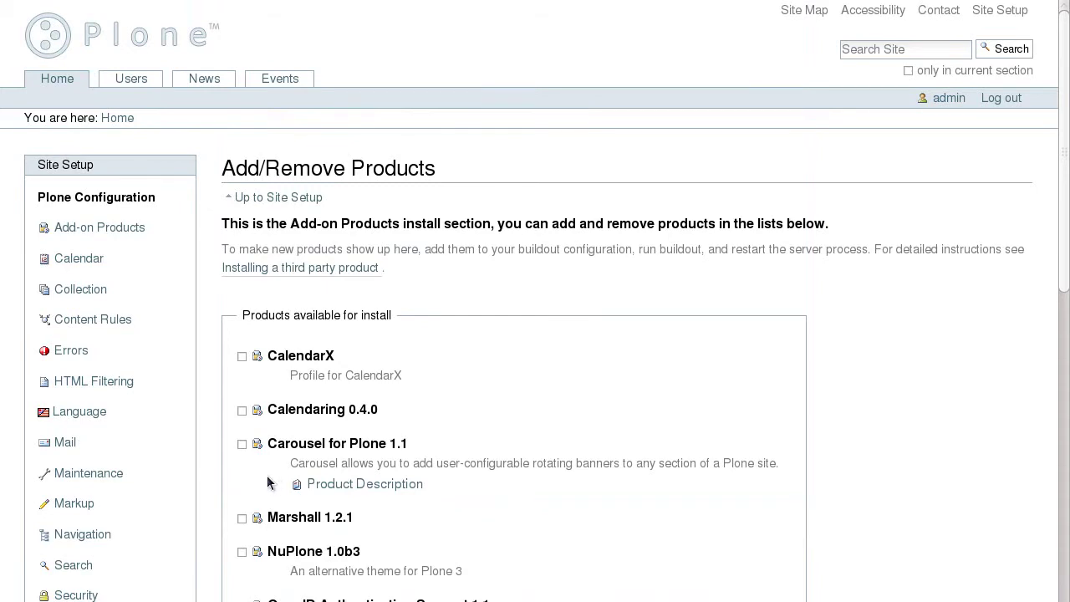
{"action": "scroll", "coordinate": [276, 483], "scroll_direction": "down", "scroll_amount": 6}
{"action": "scroll", "coordinate": [251, 494], "scroll_direction": "down", "scroll_amount": 4}
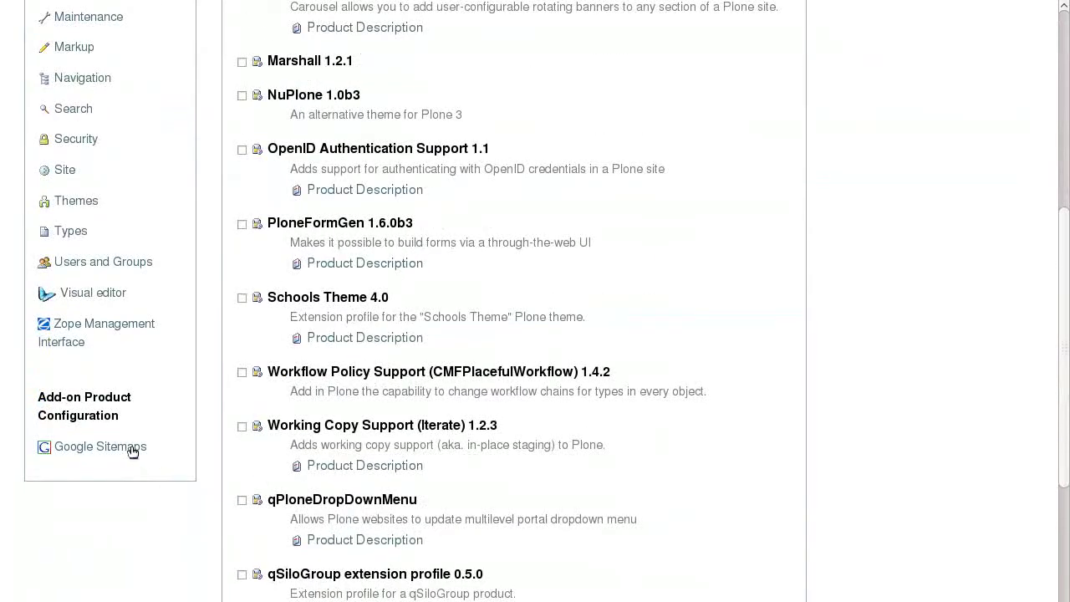
{"action": "left_click", "coordinate": [132, 447]}
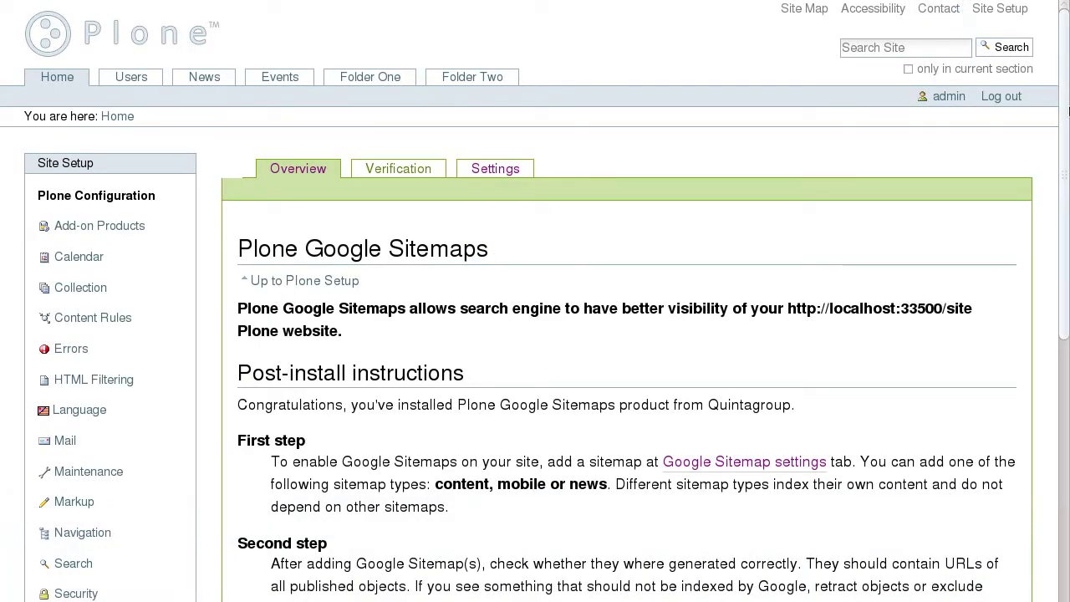
Read the Overview instructions, then start a new content sitemap from the Settings tab
{"action": "left_click_drag", "start_coordinate": [1068, 111], "coordinate": [1068, 217]}
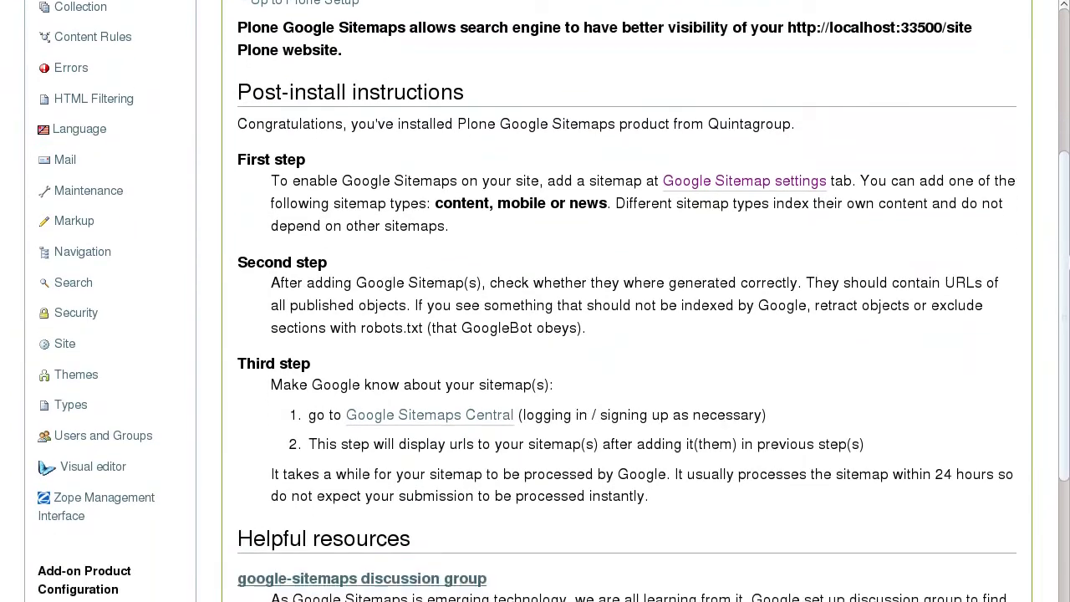
{"action": "mouse_move", "coordinate": [1068, 217]}
{"action": "left_mouse_down"}
{"action": "mouse_move", "coordinate": [1068, 351]}
{"action": "mouse_move", "coordinate": [1065, 112]}
{"action": "left_mouse_up"}
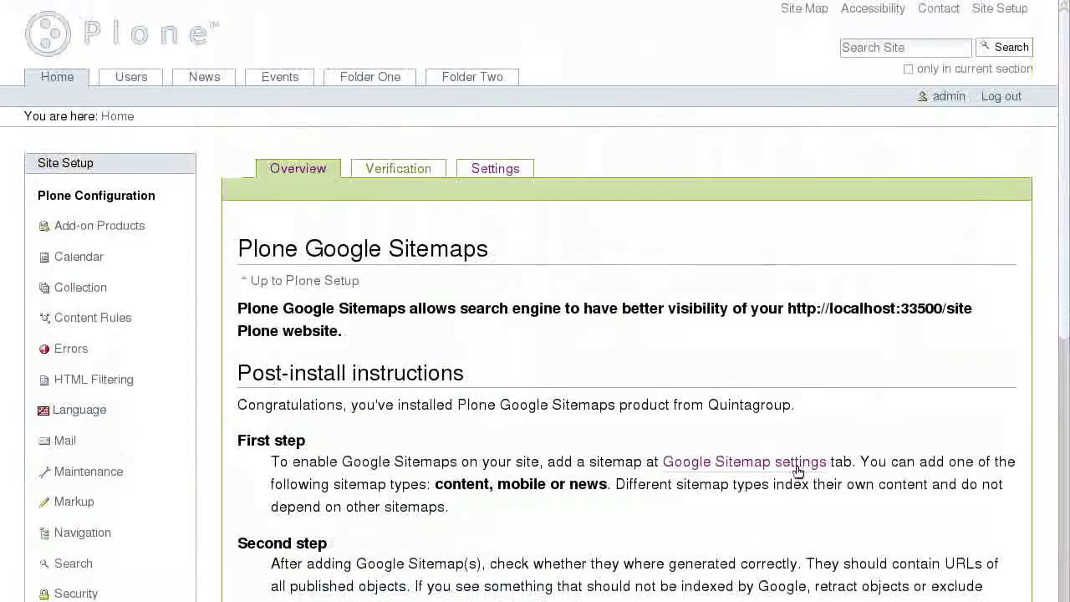
{"action": "left_click", "coordinate": [509, 171]}
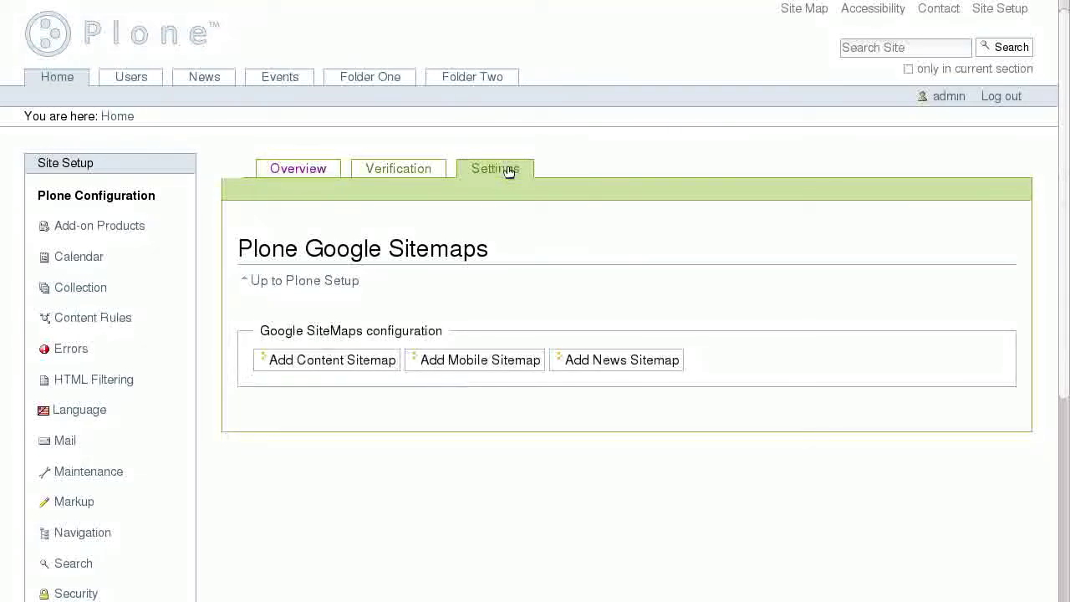
{"action": "left_click", "coordinate": [353, 362]}
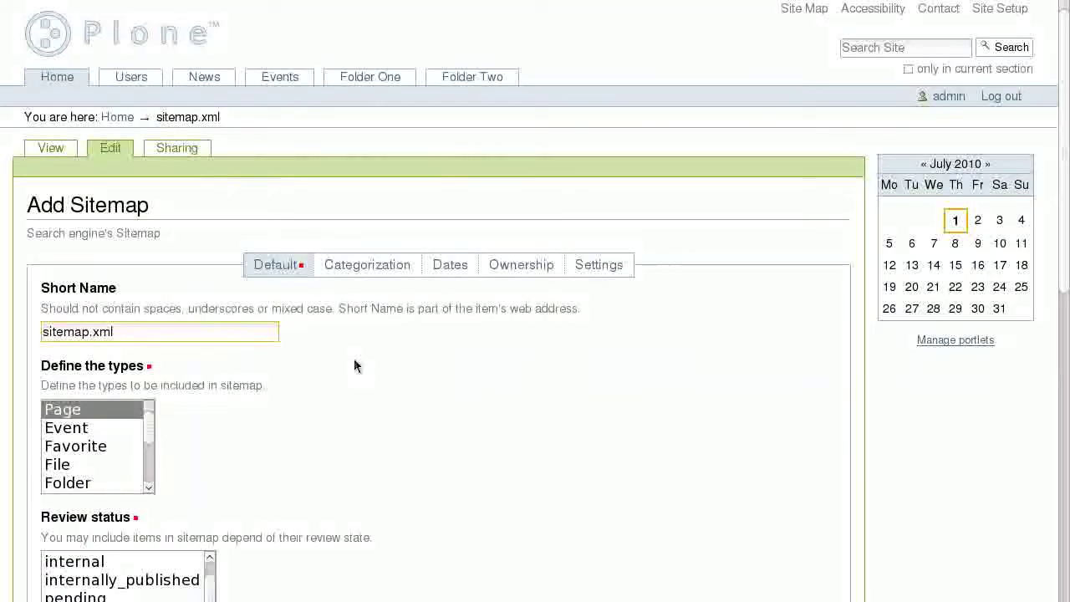
Include Page, Event, File, Folder, News Item and Collection types in the content sitemap
{"action": "scroll", "coordinate": [354, 365], "scroll_direction": "down", "scroll_amount": 2}
{"action": "scroll", "coordinate": [354, 365], "scroll_direction": "down", "scroll_amount": 2}
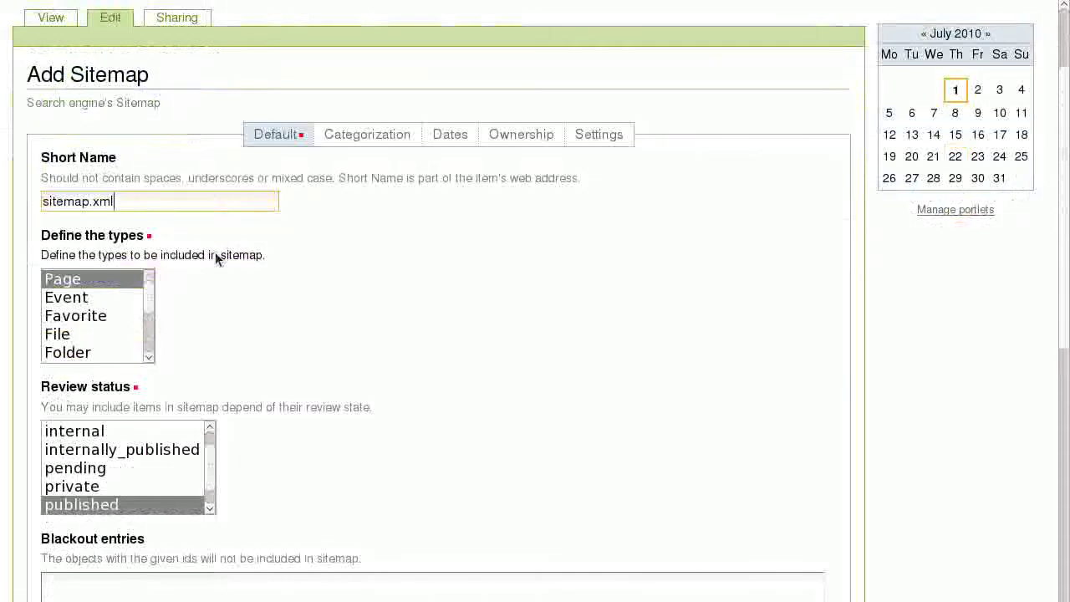
{"action": "left_click", "coordinate": [127, 283]}
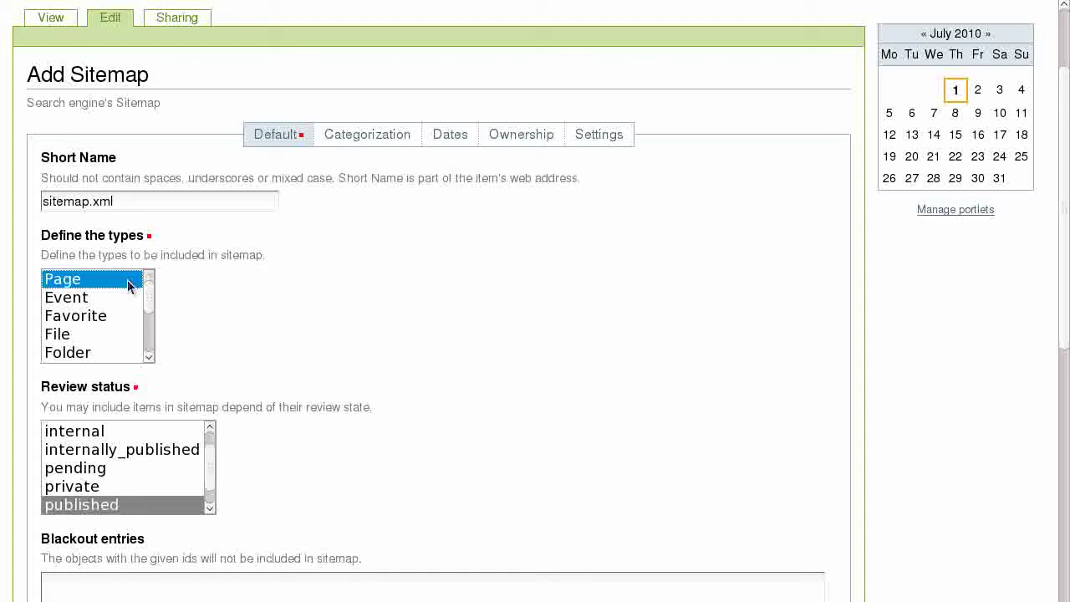
{"action": "left_click", "coordinate": [122, 299], "text": "ctrl"}
{"action": "left_click", "coordinate": [117, 338], "text": "ctrl"}
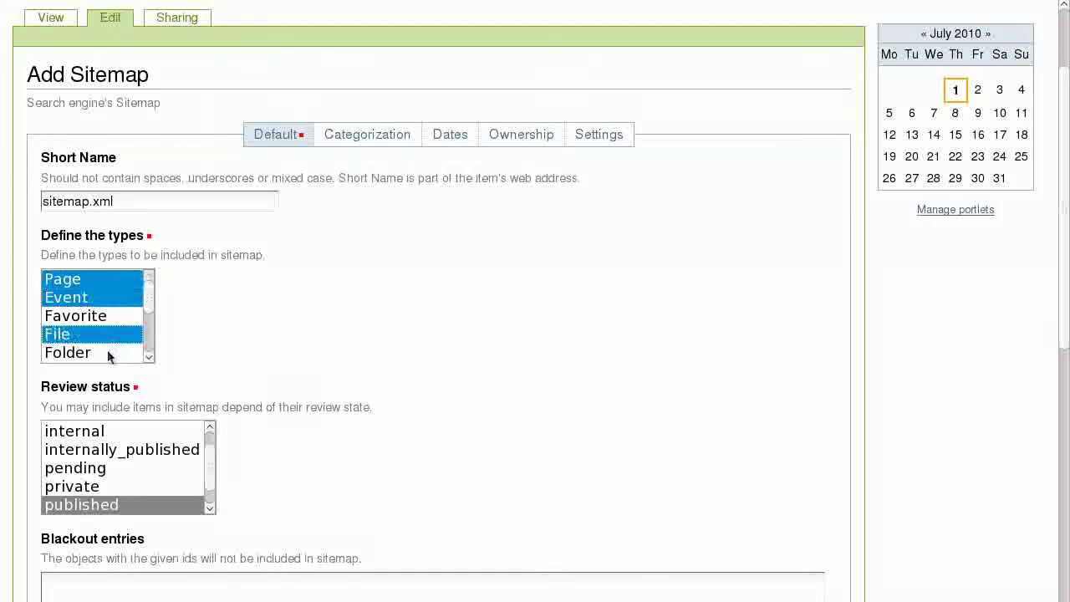
{"action": "scroll", "coordinate": [107, 334], "scroll_direction": "down", "scroll_amount": 1}
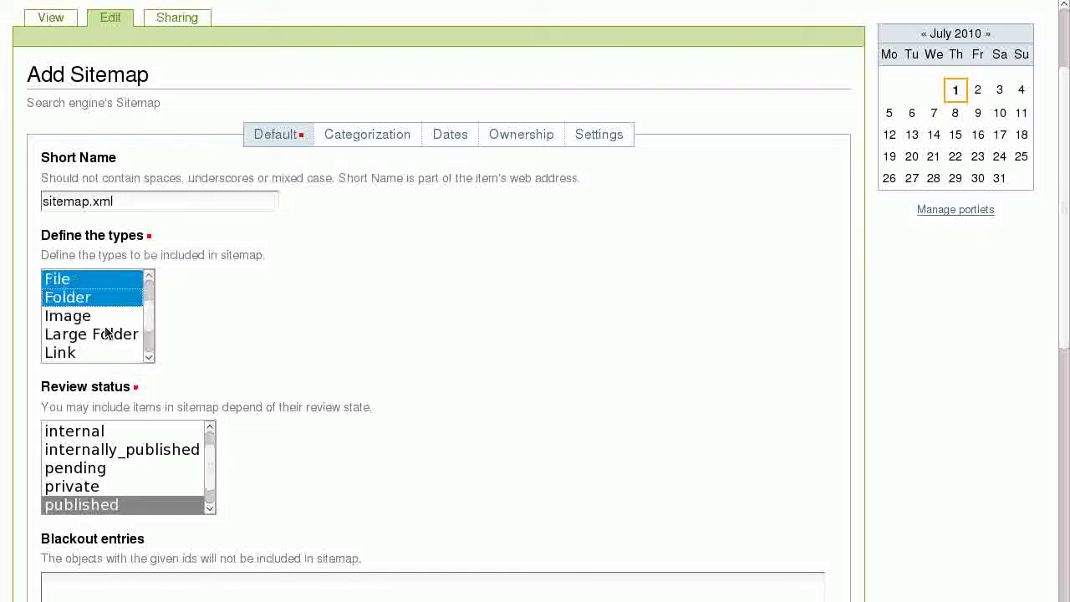
{"action": "scroll", "coordinate": [107, 334], "scroll_direction": "down", "scroll_amount": 1}
{"action": "left_click", "coordinate": [96, 318], "text": "ctrl"}
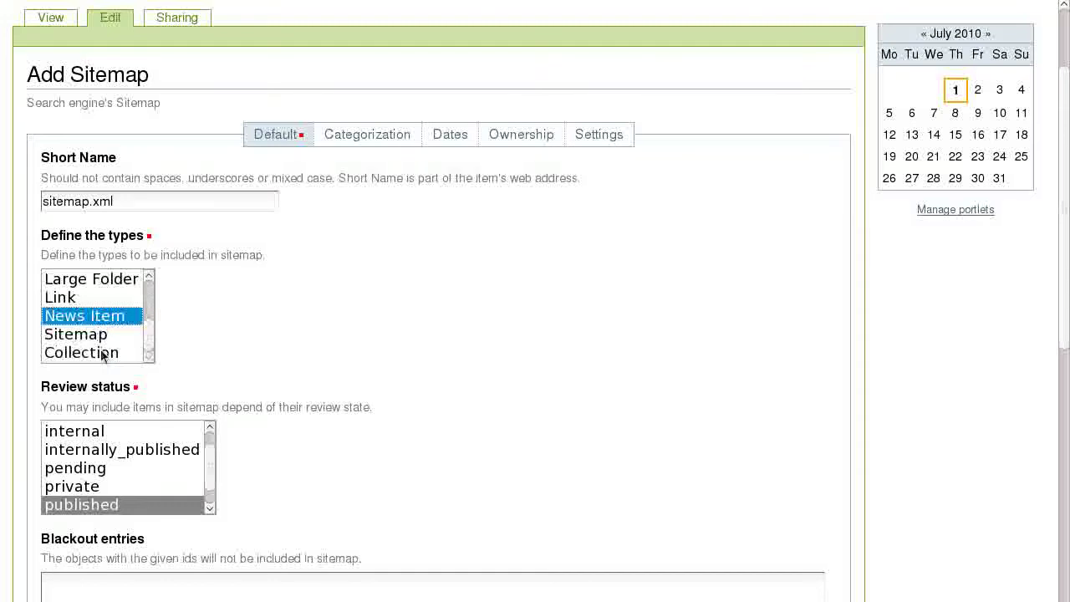
{"action": "left_click", "coordinate": [101, 352], "text": "ctrl"}
Enter page-one as a blackout entry and s/\/index_html// as the URL processing rule
{"action": "scroll", "coordinate": [327, 370], "scroll_direction": "down", "scroll_amount": 3}
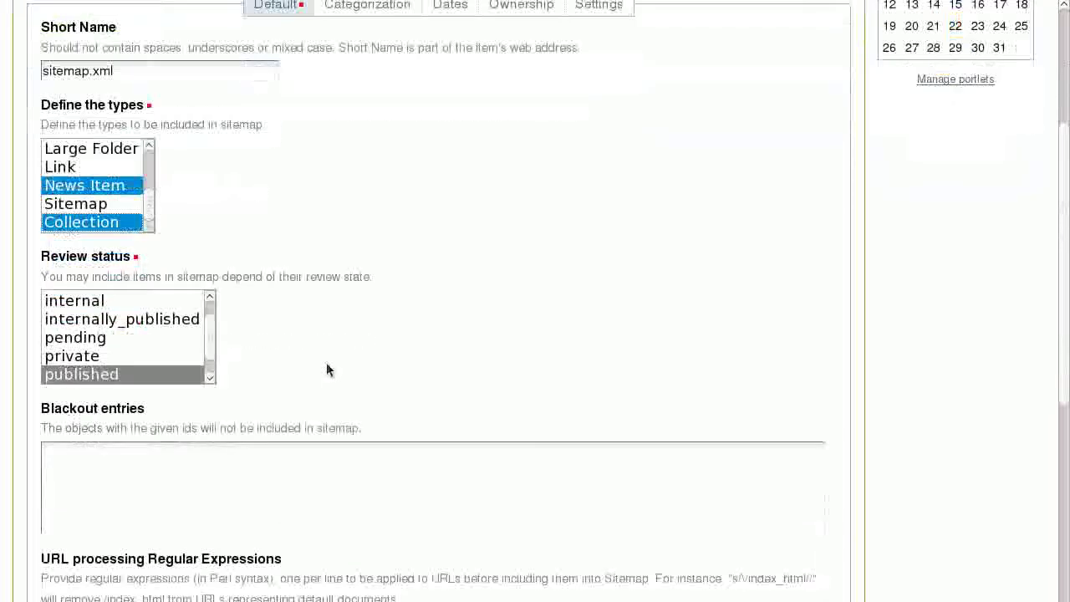
{"action": "scroll", "coordinate": [327, 370], "scroll_direction": "down", "scroll_amount": 2}
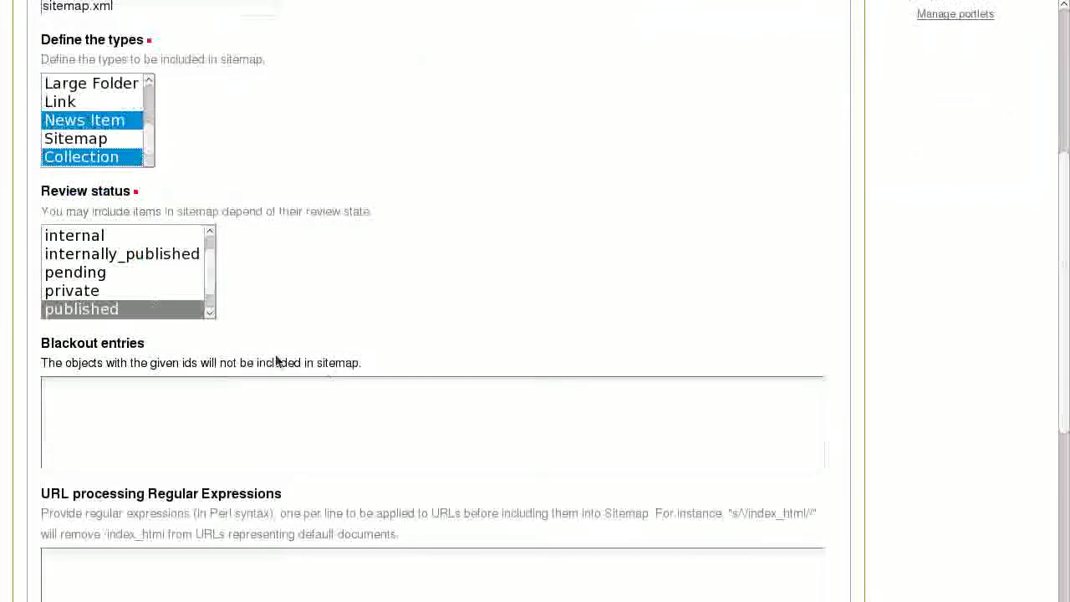
{"action": "left_click", "coordinate": [275, 412]}
{"action": "scroll", "coordinate": [276, 414], "scroll_direction": "down", "scroll_amount": 2}
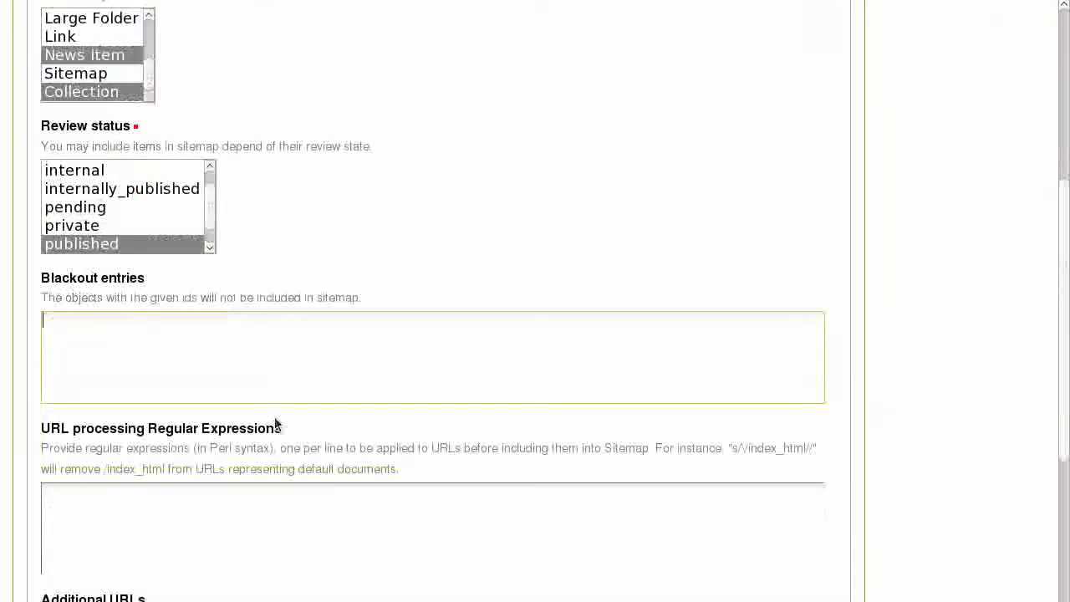
{"action": "type", "text": "page-"}
{"action": "type", "text": "one"}
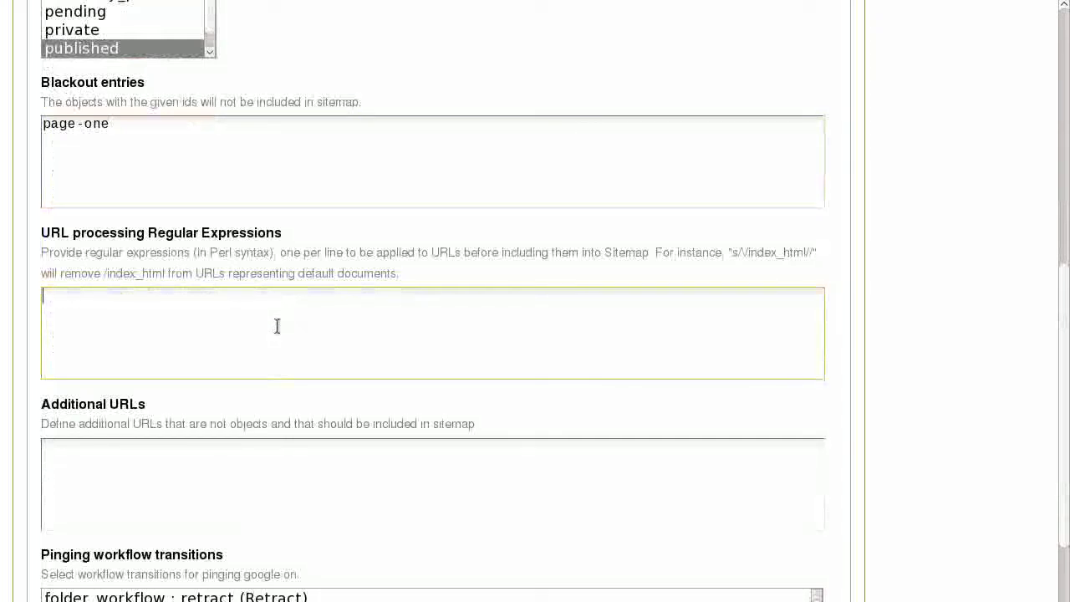
{"action": "type", "text": "s//index_html//"}
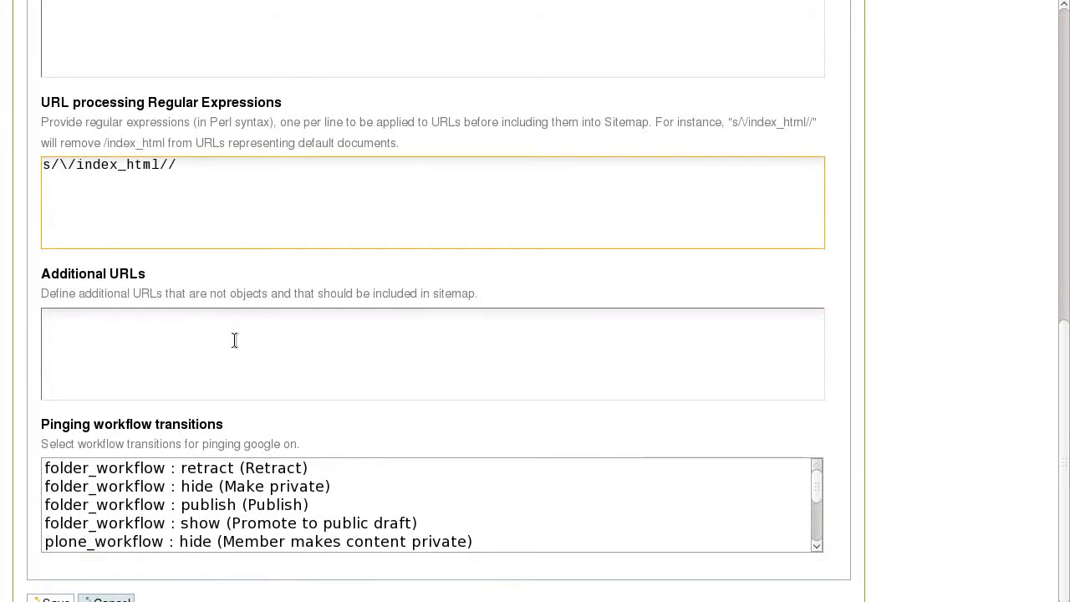
{"action": "left_click", "coordinate": [235, 340]}
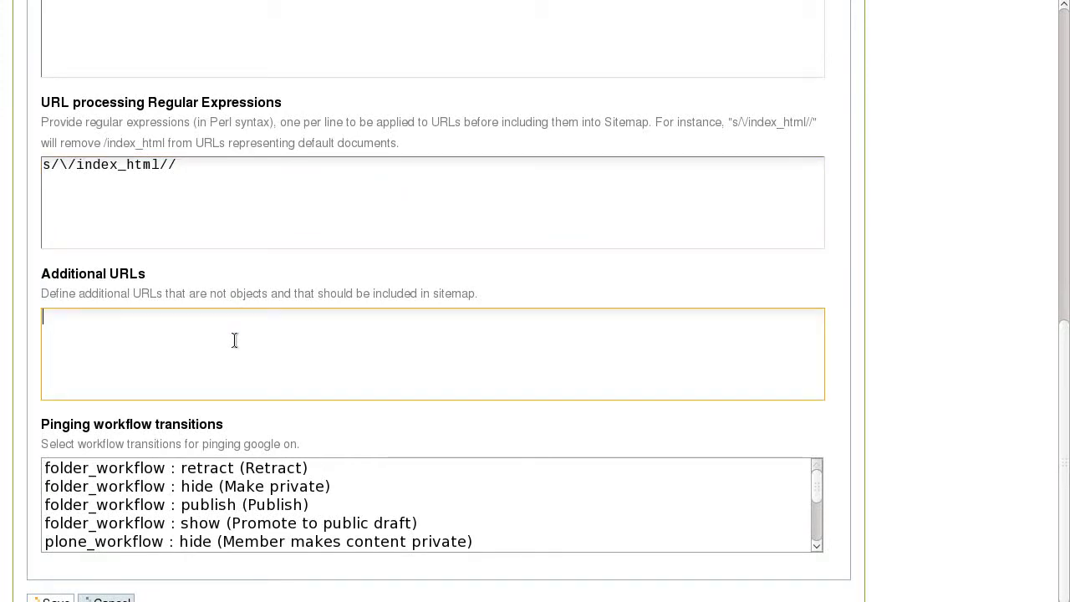
{"action": "scroll", "coordinate": [239, 339], "scroll_direction": "down", "scroll_amount": 2}
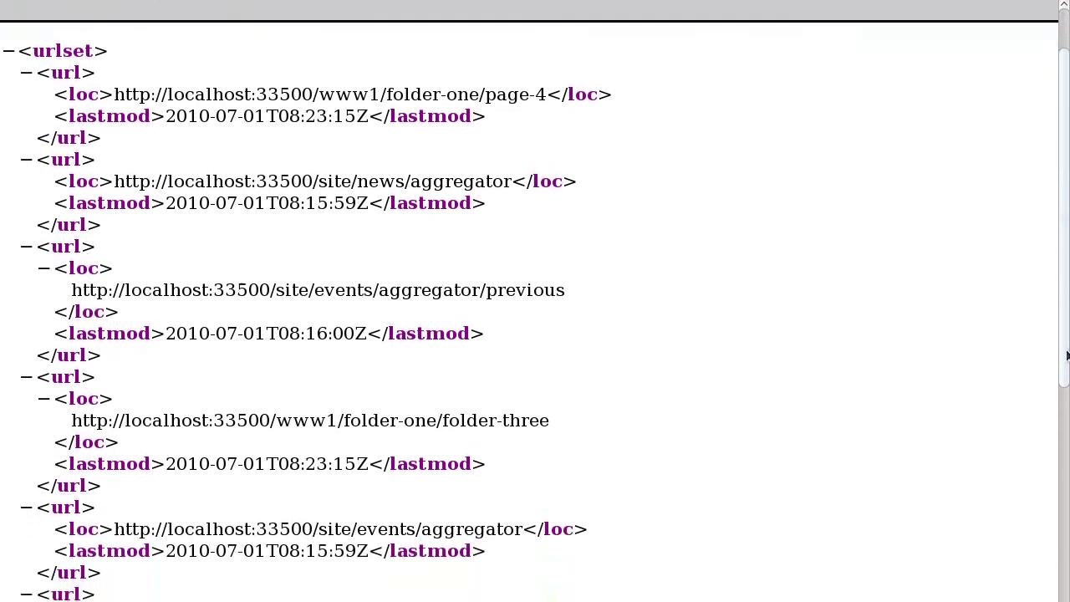
Scroll through the generated sitemap.xml listing the site's pages with their dates
{"action": "scroll", "coordinate": [1066, 310], "scroll_direction": "down", "scroll_amount": 2}
{"action": "scroll", "coordinate": [1066, 310], "scroll_direction": "down", "scroll_amount": 2}
{"action": "scroll", "coordinate": [1066, 309], "scroll_direction": "down", "scroll_amount": 1}
{"action": "scroll", "coordinate": [535, 301], "scroll_direction": "down", "scroll_amount": 2}
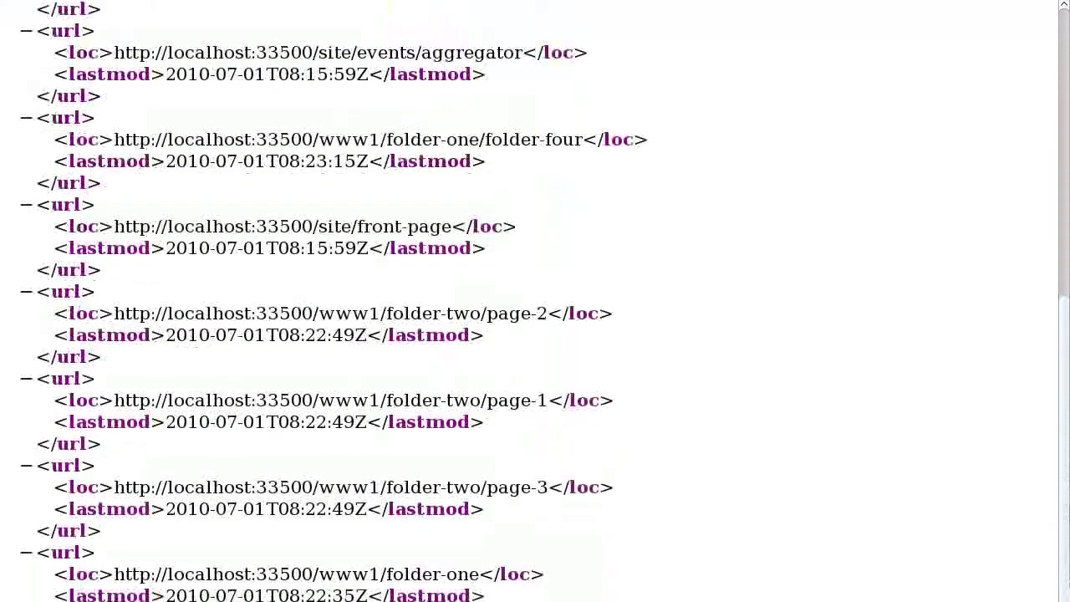
{"action": "scroll", "coordinate": [535, 301], "scroll_direction": "down", "scroll_amount": 1}
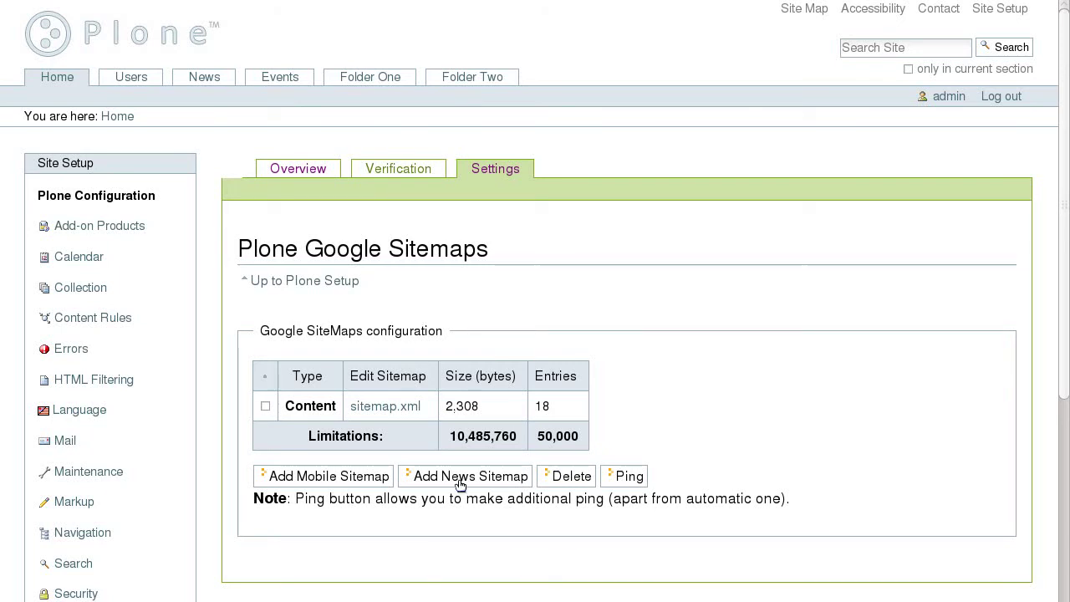
Add a news sitemap limited to the News Item type and save it to view news-sitemap.xml
{"action": "left_click", "coordinate": [460, 483]}
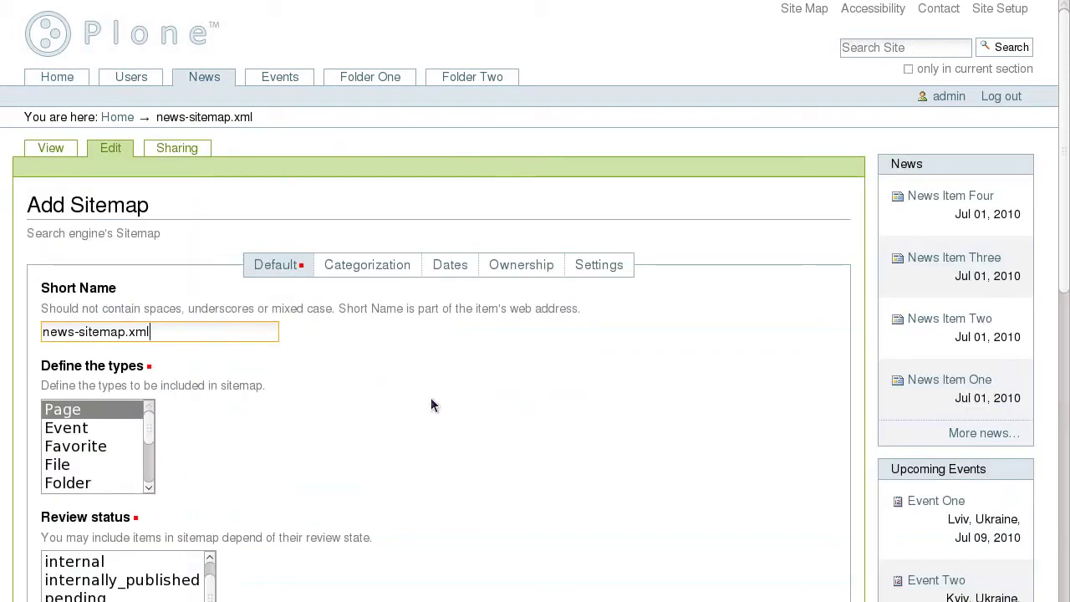
{"action": "scroll", "coordinate": [431, 400], "scroll_direction": "down", "scroll_amount": 2}
{"action": "scroll", "coordinate": [431, 400], "scroll_direction": "down", "scroll_amount": 1}
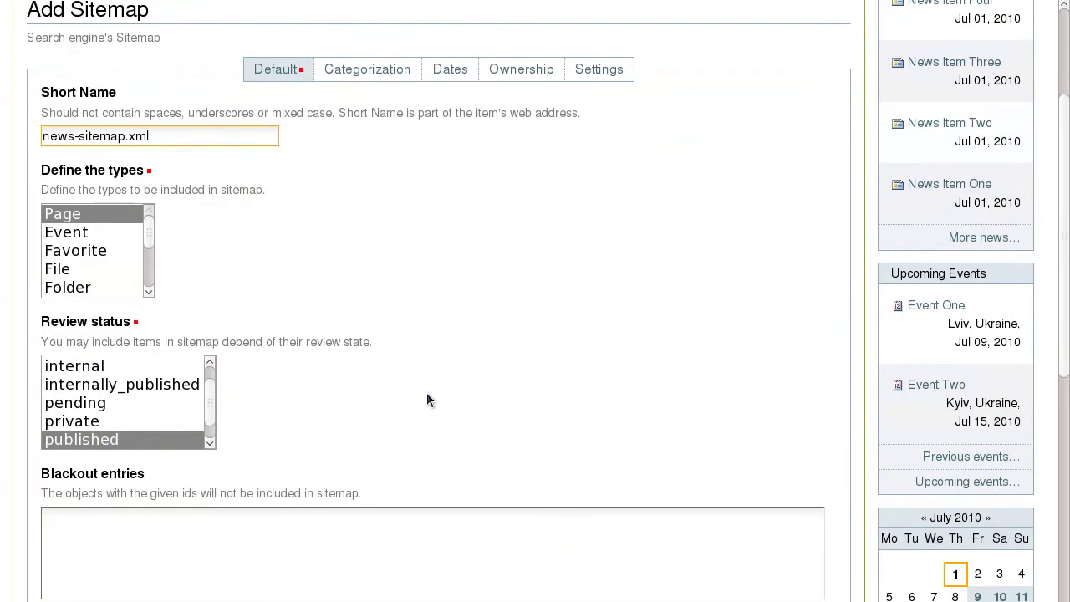
{"action": "scroll", "coordinate": [80, 255], "scroll_direction": "down", "scroll_amount": 1}
{"action": "scroll", "coordinate": [80, 258], "scroll_direction": "down", "scroll_amount": 1}
{"action": "left_click", "coordinate": [79, 252]}
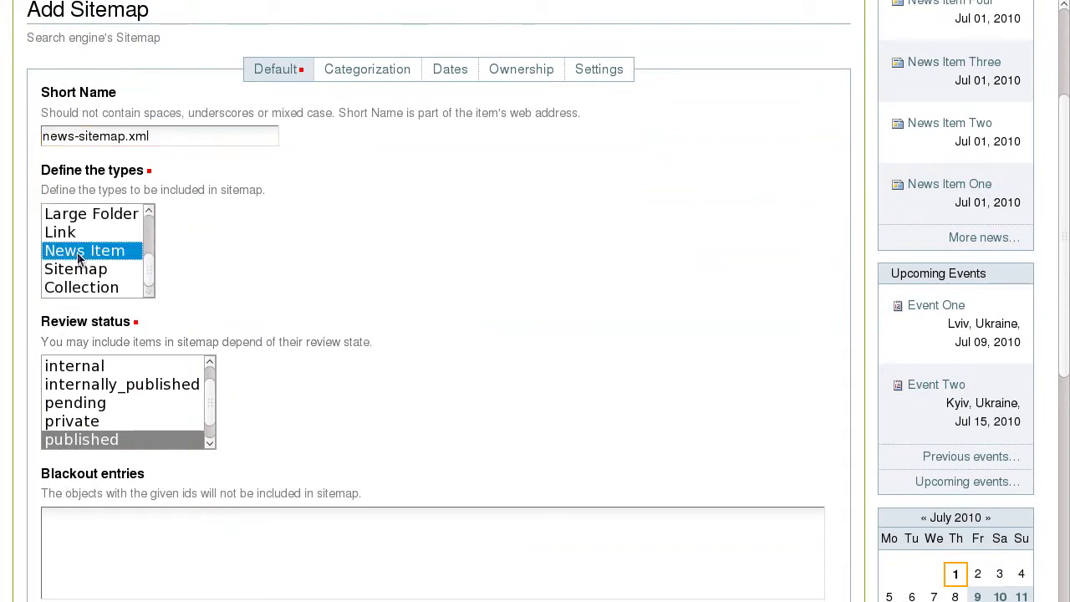
{"action": "scroll", "coordinate": [322, 255], "scroll_direction": "down", "scroll_amount": 4}
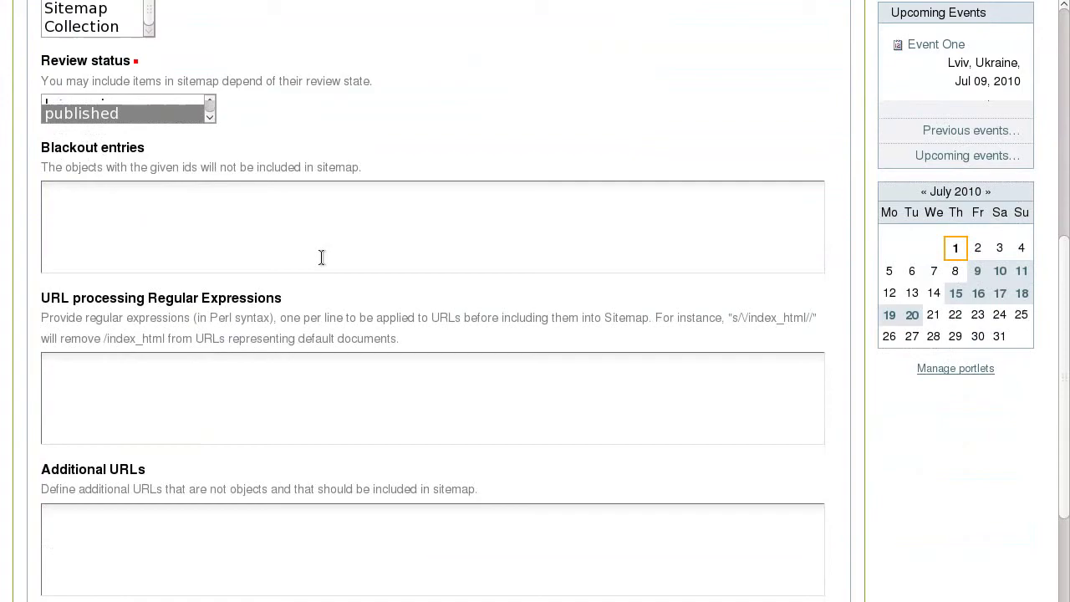
{"action": "scroll", "coordinate": [322, 255], "scroll_direction": "down", "scroll_amount": 4}
{"action": "scroll", "coordinate": [322, 255], "scroll_direction": "down", "scroll_amount": 4}
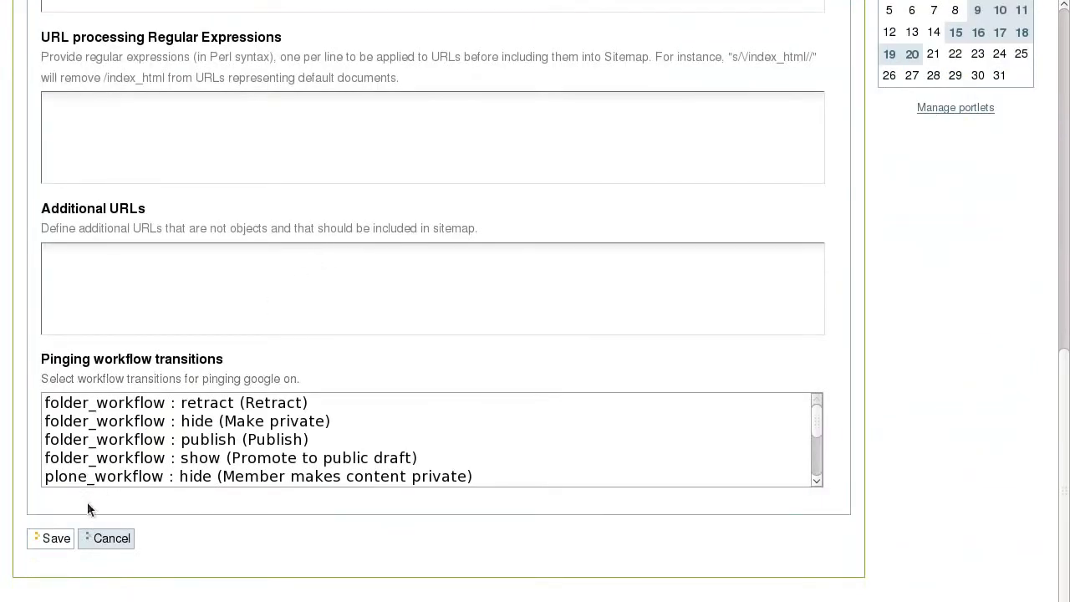
{"action": "left_click", "coordinate": [56, 538]}
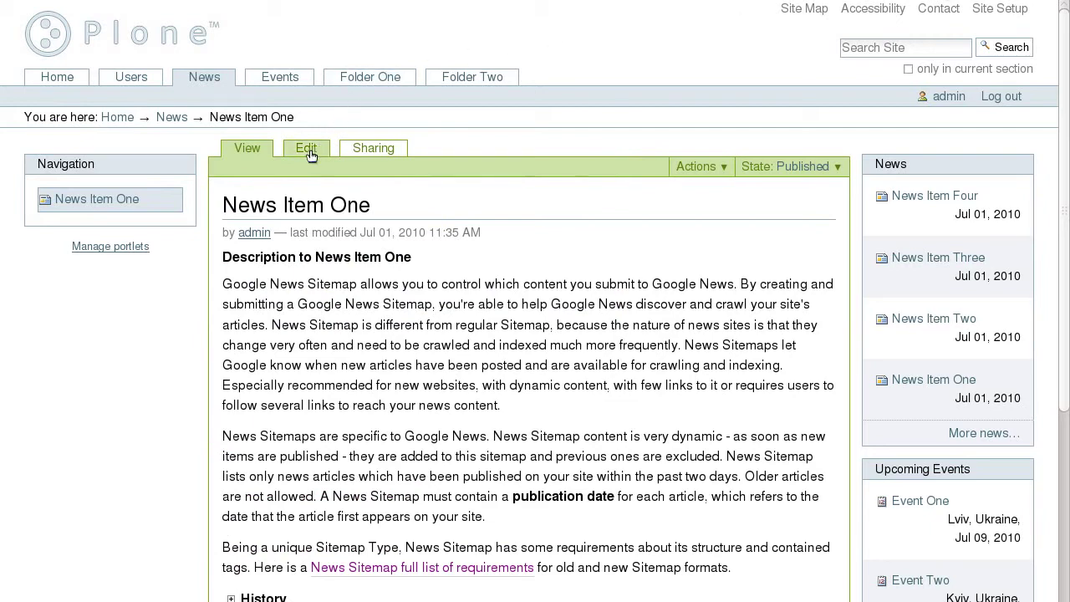
Set News Item One's Google sitemap access to Registration and genre to Blog, and save it
{"action": "left_click", "coordinate": [309, 156]}
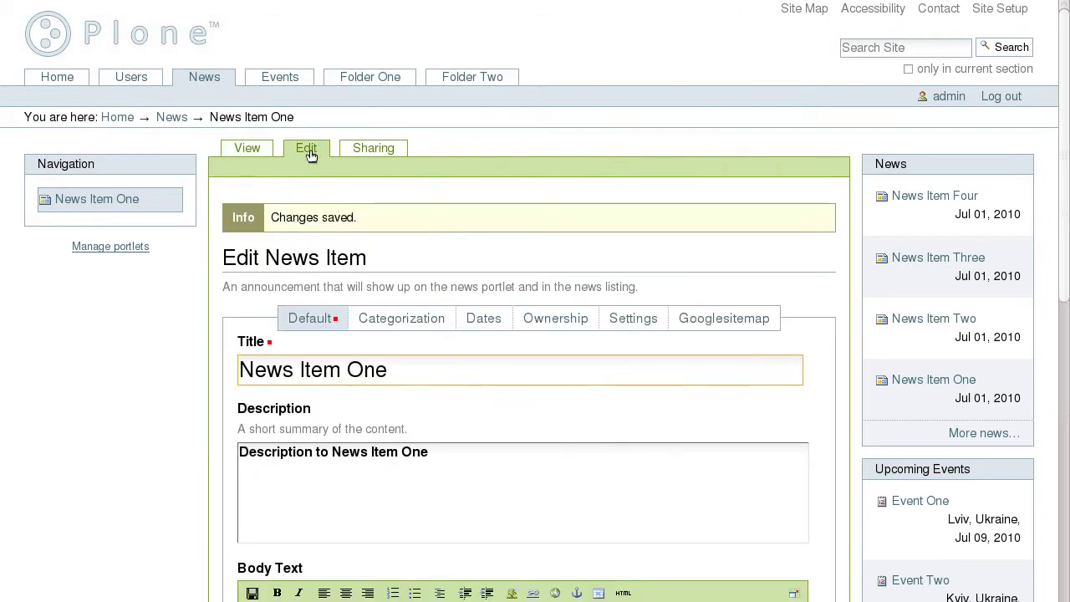
{"action": "left_click", "coordinate": [706, 326]}
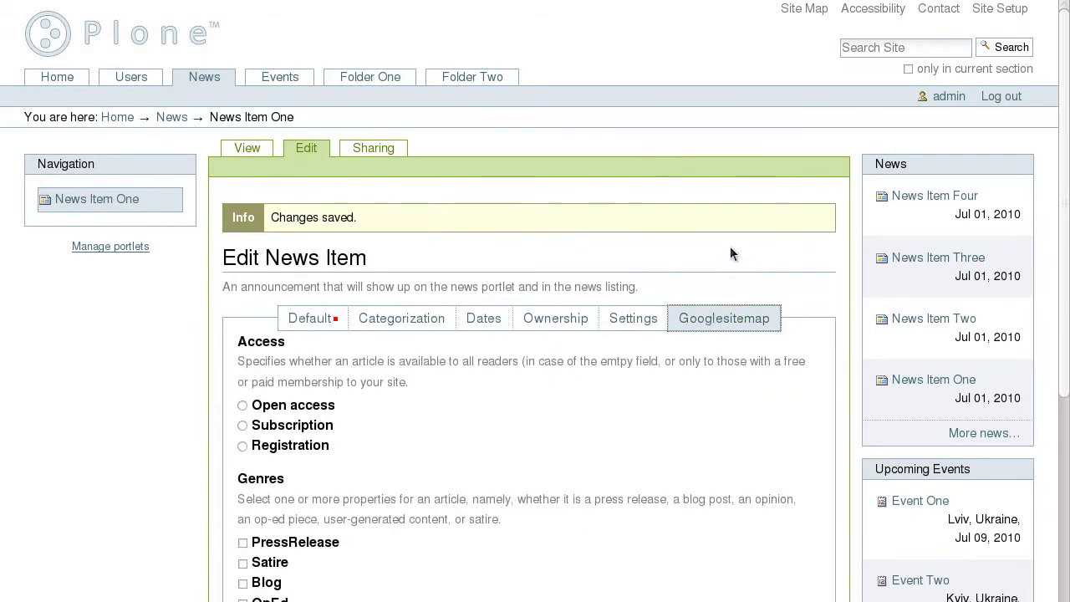
{"action": "scroll", "coordinate": [730, 246], "scroll_direction": "down", "scroll_amount": 3}
{"action": "scroll", "coordinate": [734, 232], "scroll_direction": "down", "scroll_amount": 2}
{"action": "scroll", "coordinate": [732, 230], "scroll_direction": "down", "scroll_amount": 2}
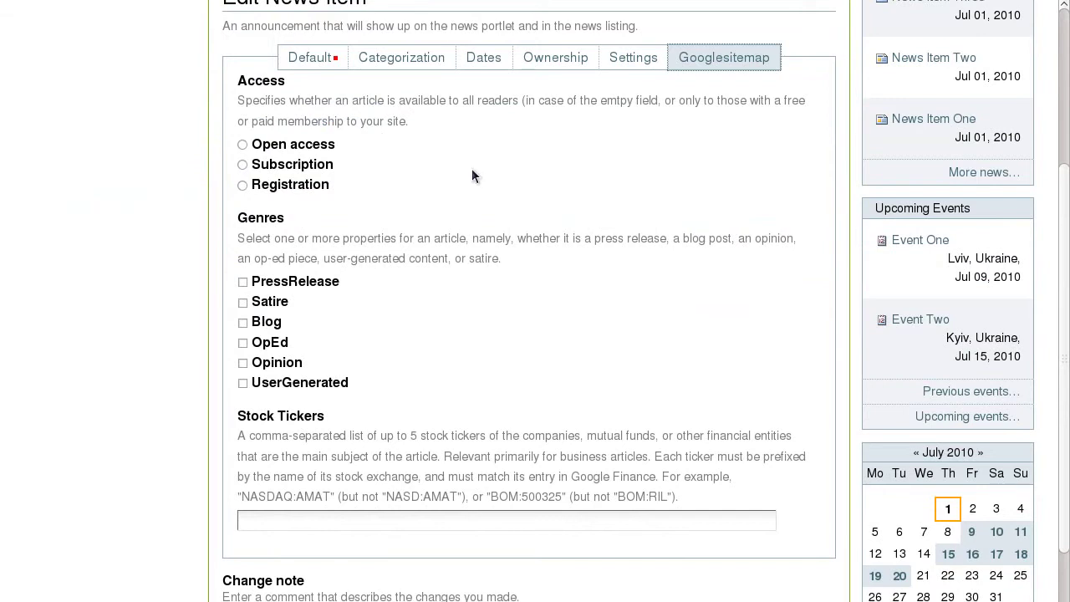
{"action": "left_click", "coordinate": [242, 186]}
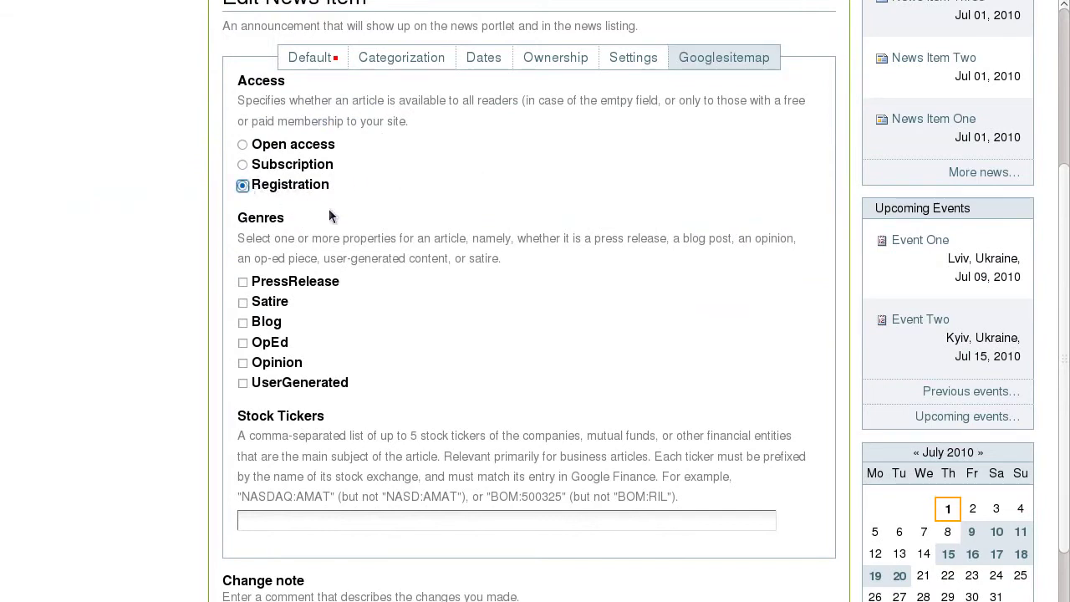
{"action": "scroll", "coordinate": [368, 256], "scroll_direction": "down", "scroll_amount": 2}
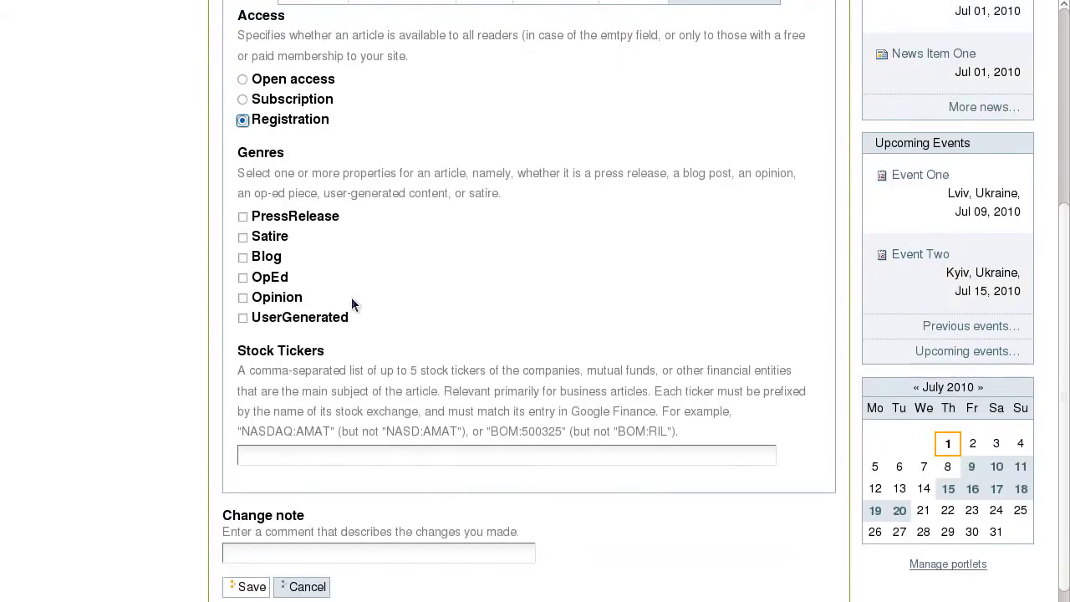
{"action": "left_click", "coordinate": [242, 257]}
{"action": "left_click", "coordinate": [352, 453]}
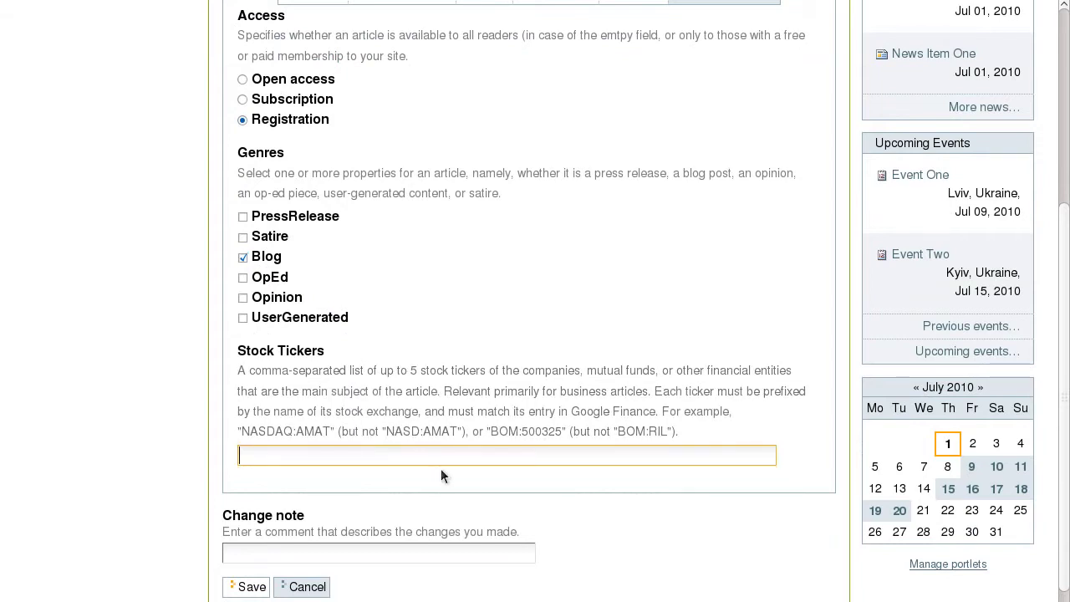
{"action": "scroll", "coordinate": [395, 513], "scroll_direction": "down", "scroll_amount": 2}
{"action": "left_click", "coordinate": [247, 529]}
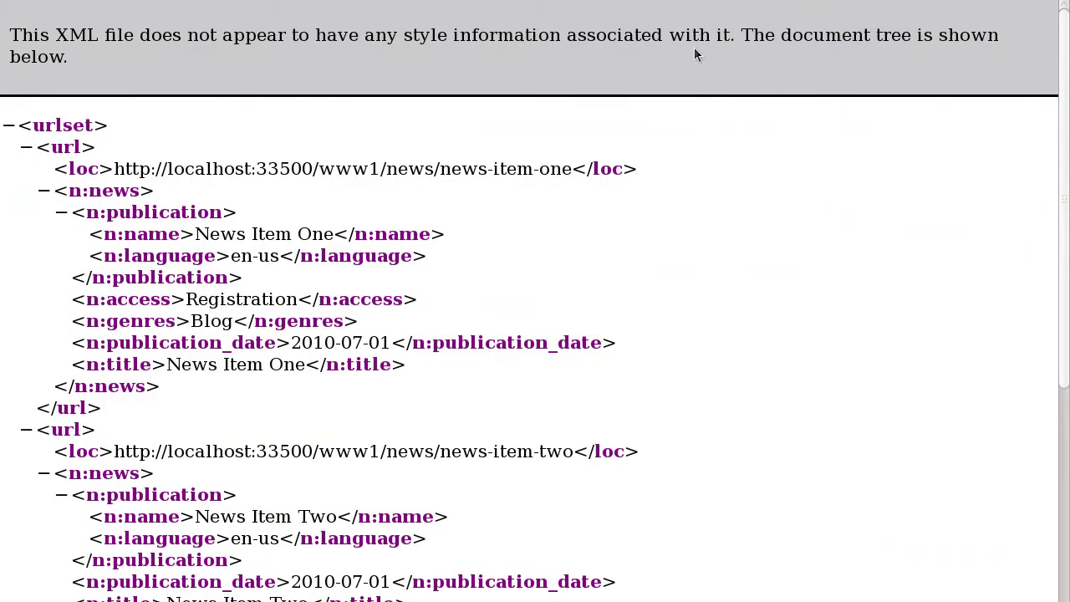
Highlight the n:access and n:genres lines in the news sitemap XML
{"action": "left_click_drag", "start_coordinate": [360, 327], "coordinate": [72, 308]}
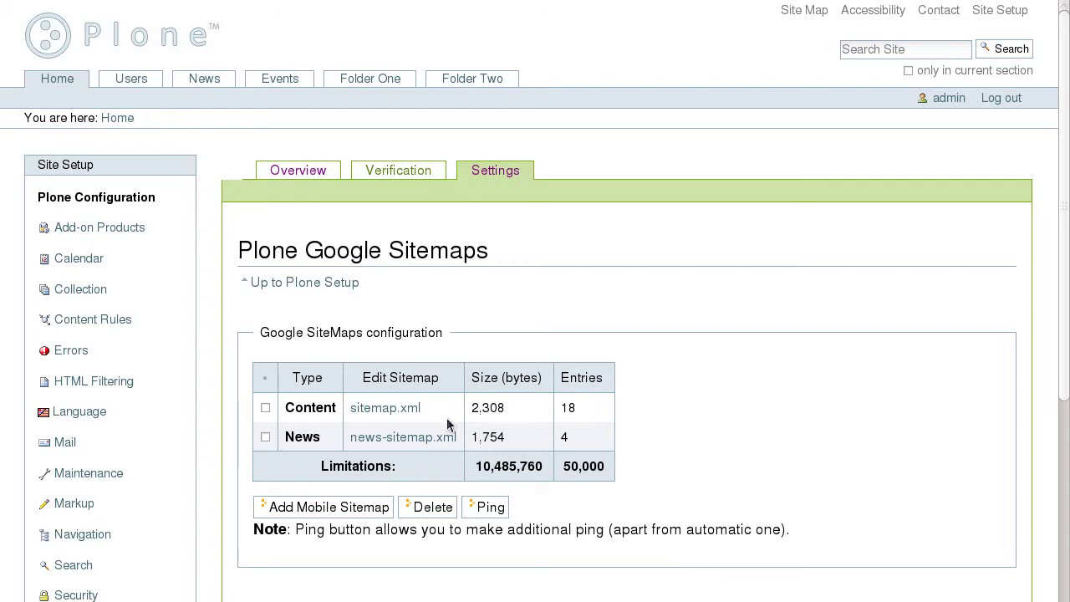
Open the content sitemap, then select the News sitemap and ping Google about it
{"action": "left_click", "coordinate": [387, 415]}
{"action": "left_click", "coordinate": [265, 436]}
{"action": "left_click", "coordinate": [493, 508]}
{"action": "left_click", "coordinate": [265, 437]}
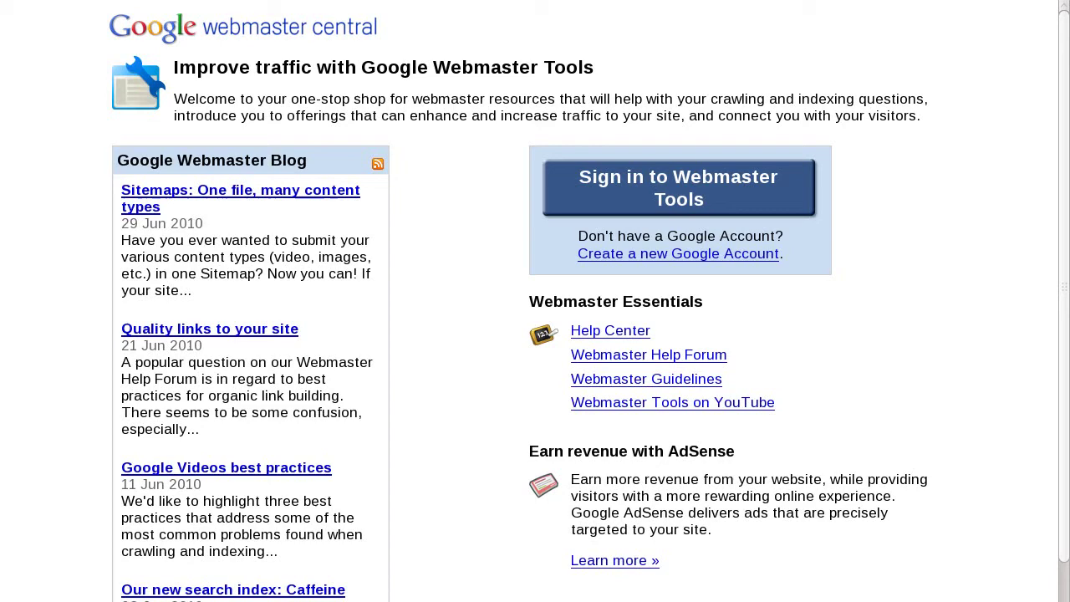
Sign in to Webmaster Tools and add plonesite.com as a new site
{"action": "left_click", "coordinate": [723, 187]}
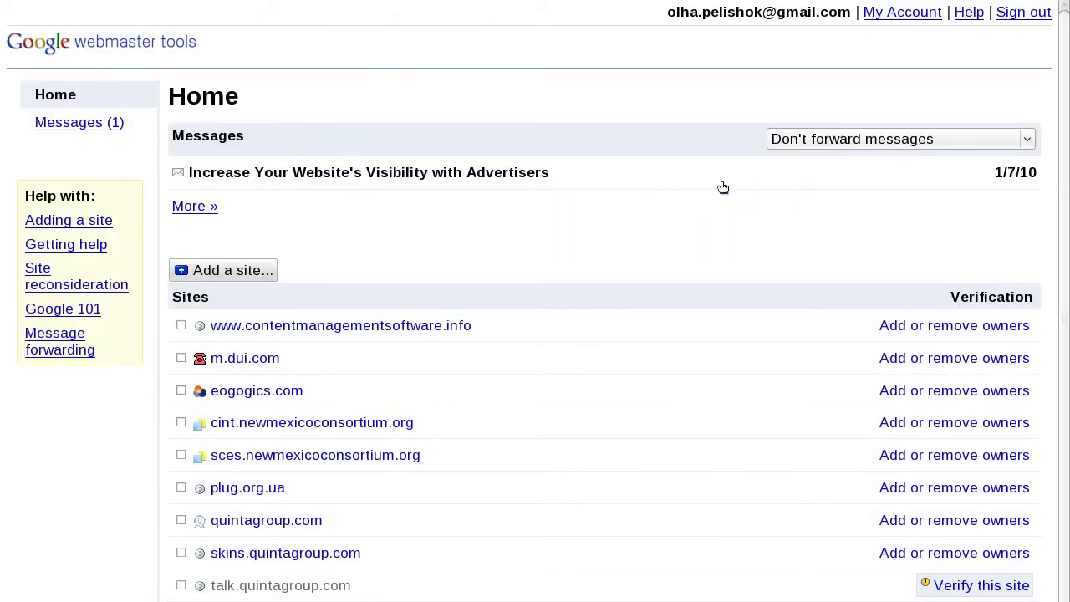
{"action": "left_click", "coordinate": [266, 272]}
{"action": "type", "text": "pl"}
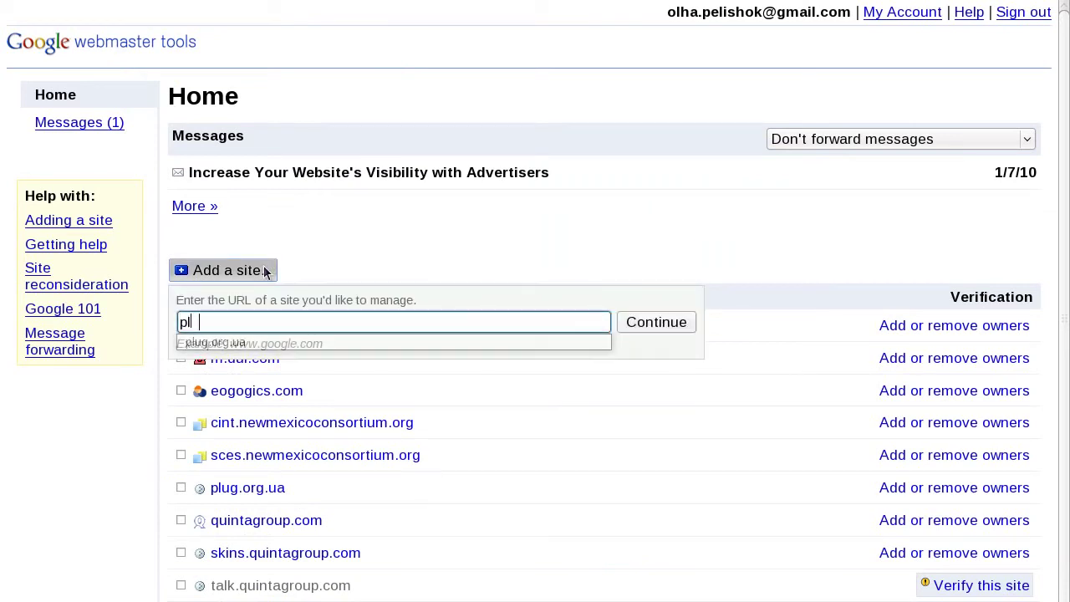
{"action": "type", "text": "onesite"}
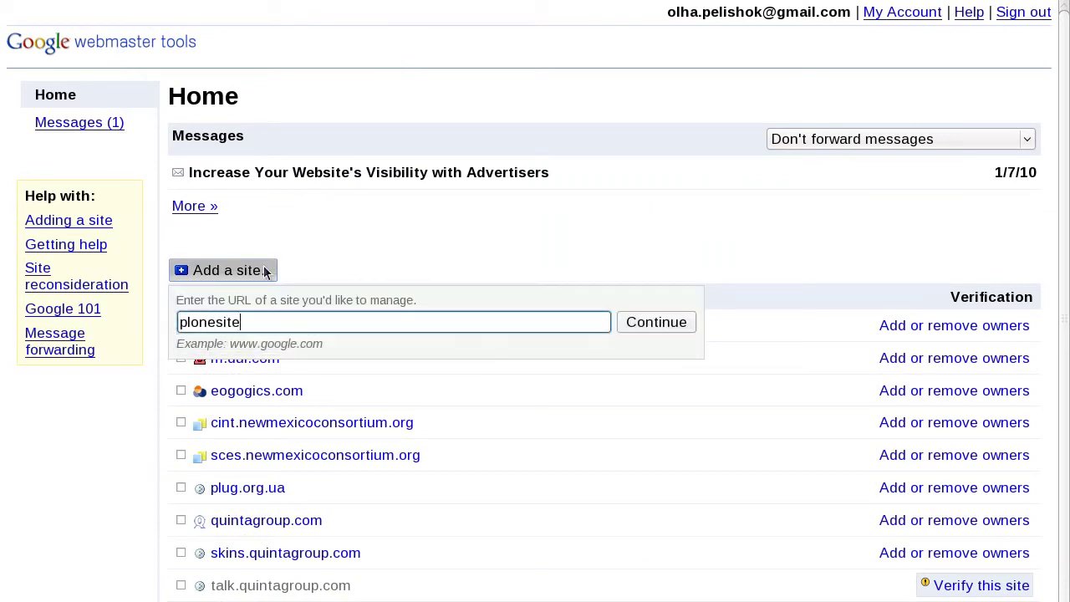
{"action": "type", "text": ".com"}
{"action": "left_click", "coordinate": [674, 324]}
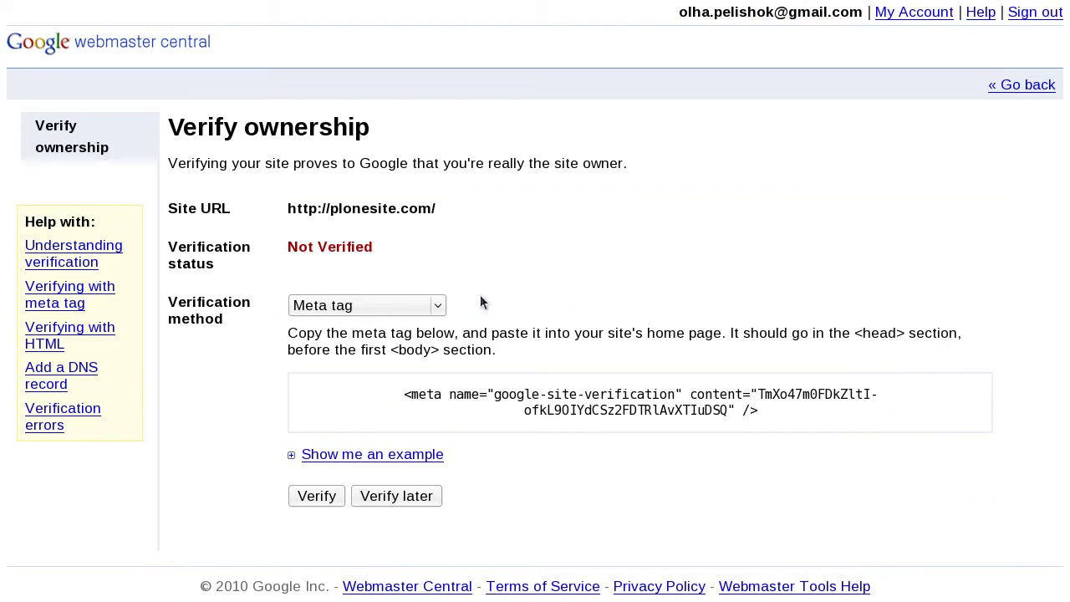
Choose Upload an HTML file verification and save the verification file to disk
{"action": "left_click", "coordinate": [436, 308]}
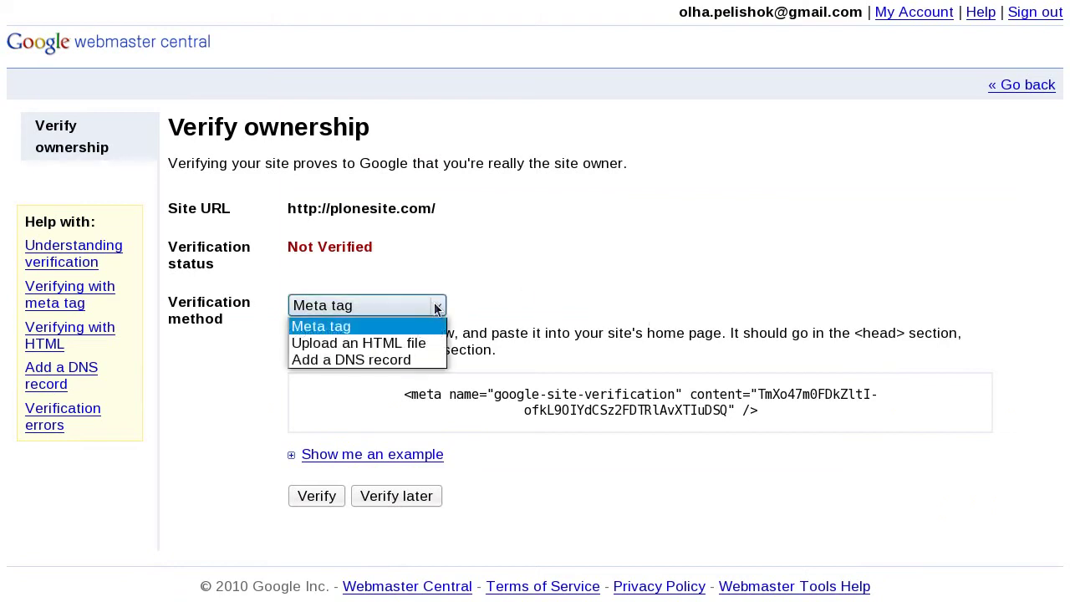
{"action": "left_click", "coordinate": [424, 346]}
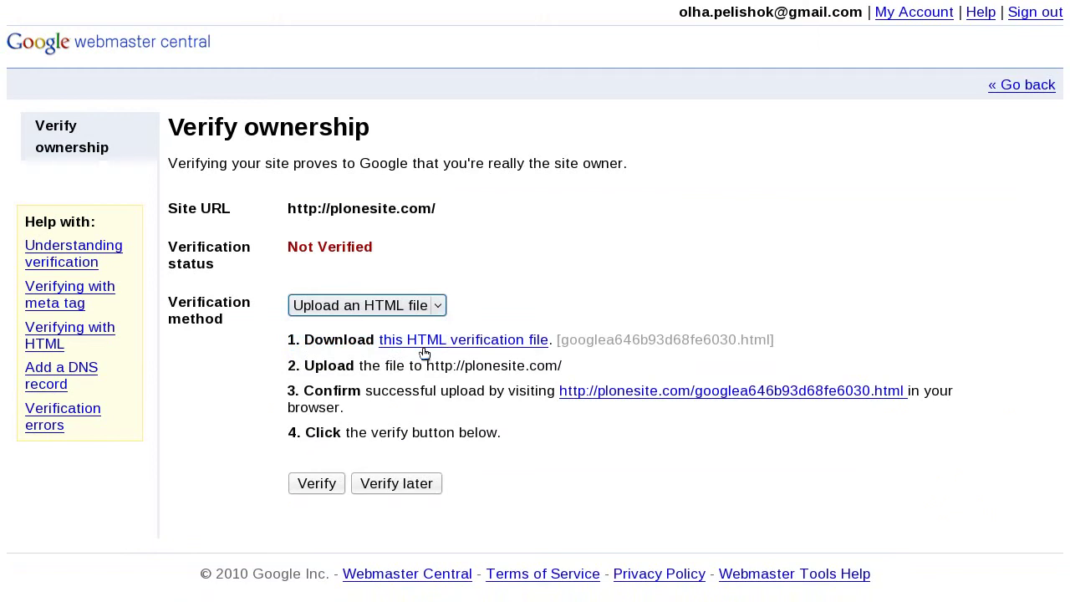
{"action": "left_click", "coordinate": [435, 344]}
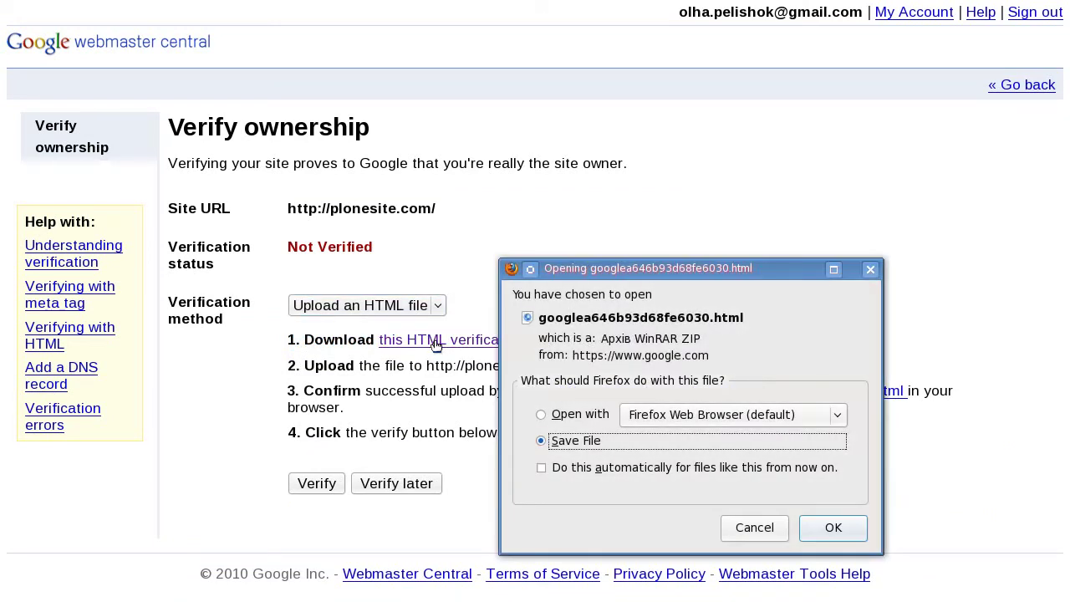
{"action": "left_click", "coordinate": [824, 529]}
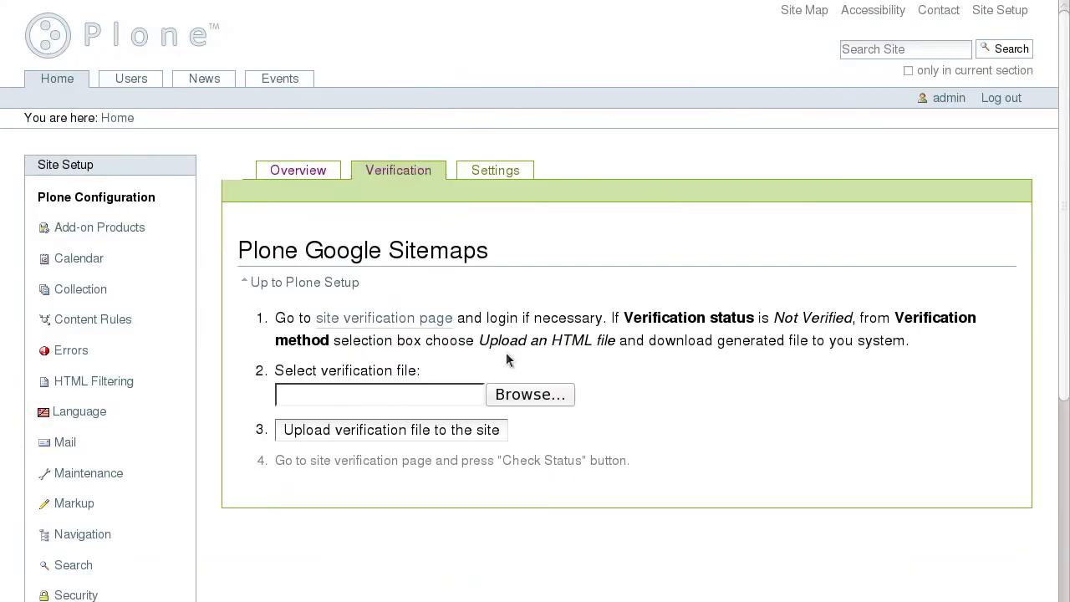
Upload googlea646b93d68fe6030.html from disk as the site's Google verification file
{"action": "left_click", "coordinate": [528, 395]}
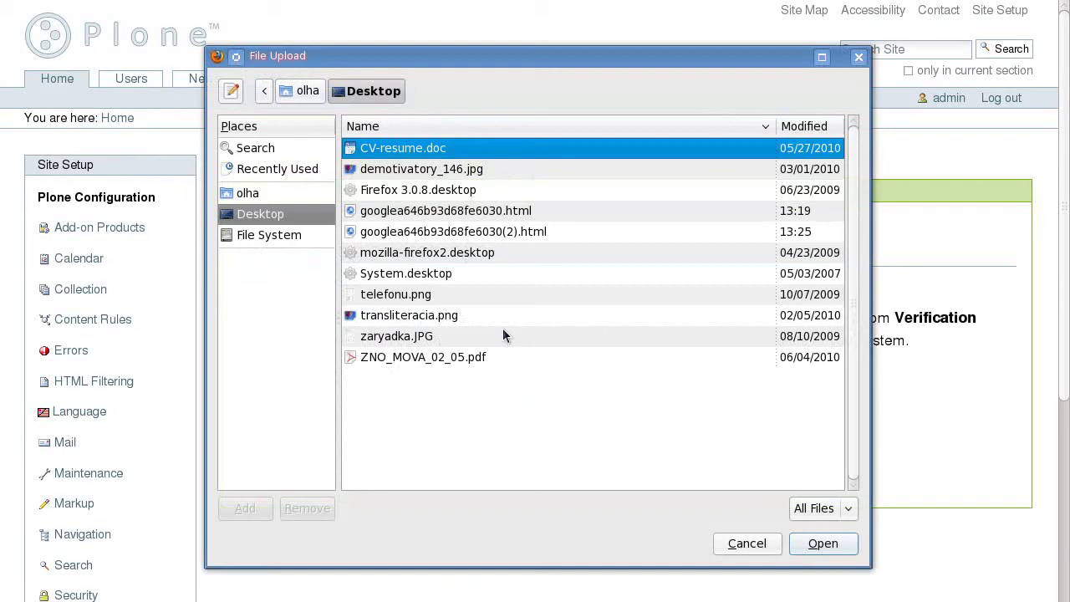
{"action": "left_click", "coordinate": [490, 216]}
{"action": "left_click", "coordinate": [823, 543]}
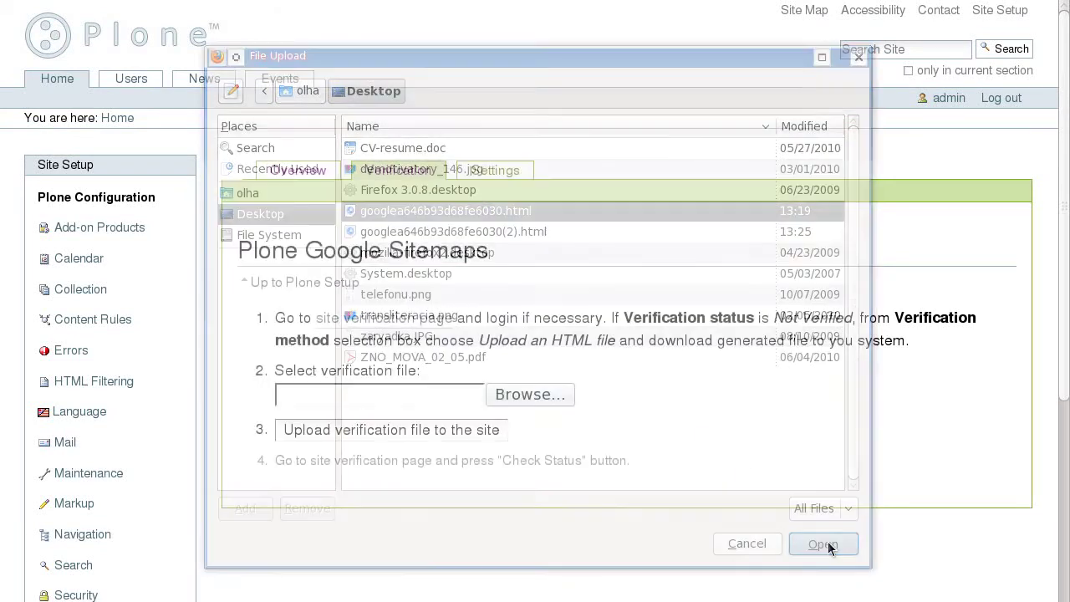
{"action": "left_click", "coordinate": [476, 435]}
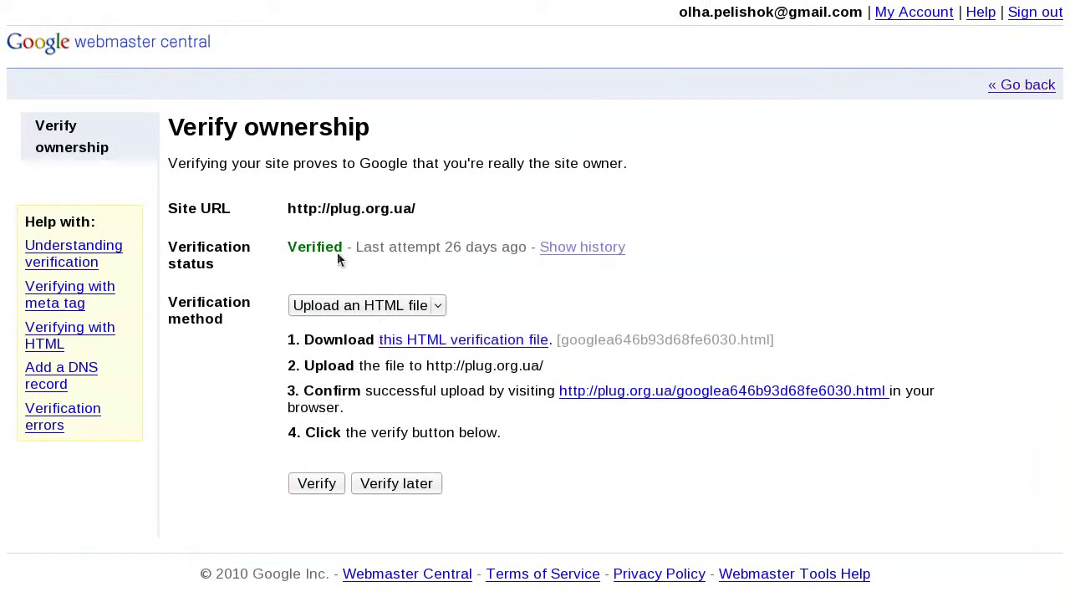
Submit sitemap.xml as a new Sitemap for the plug.org.ua site
{"action": "left_click", "coordinate": [148, 51]}
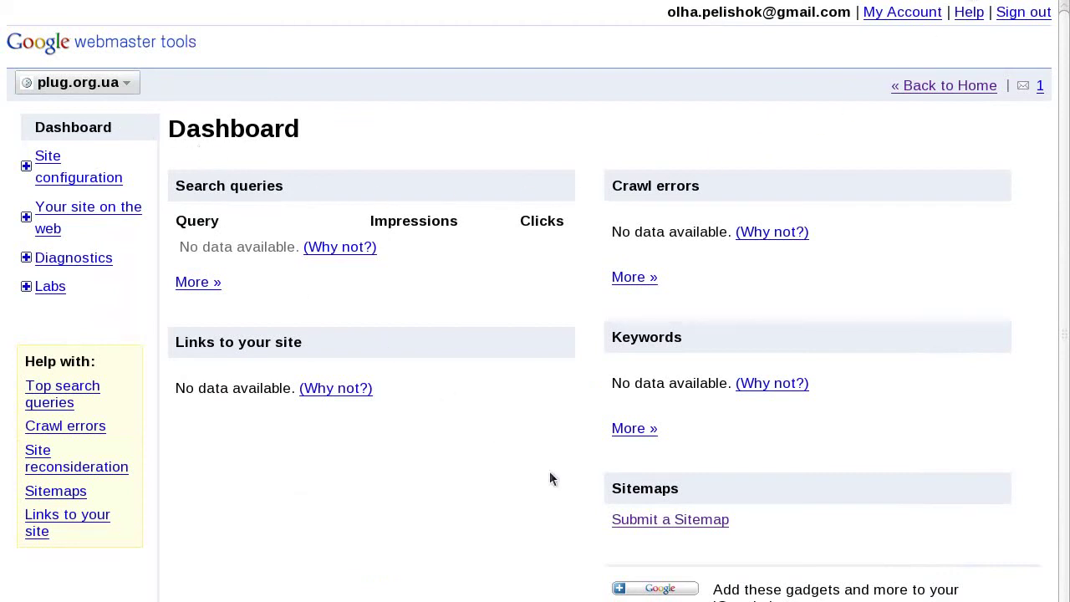
{"action": "left_click", "coordinate": [659, 527]}
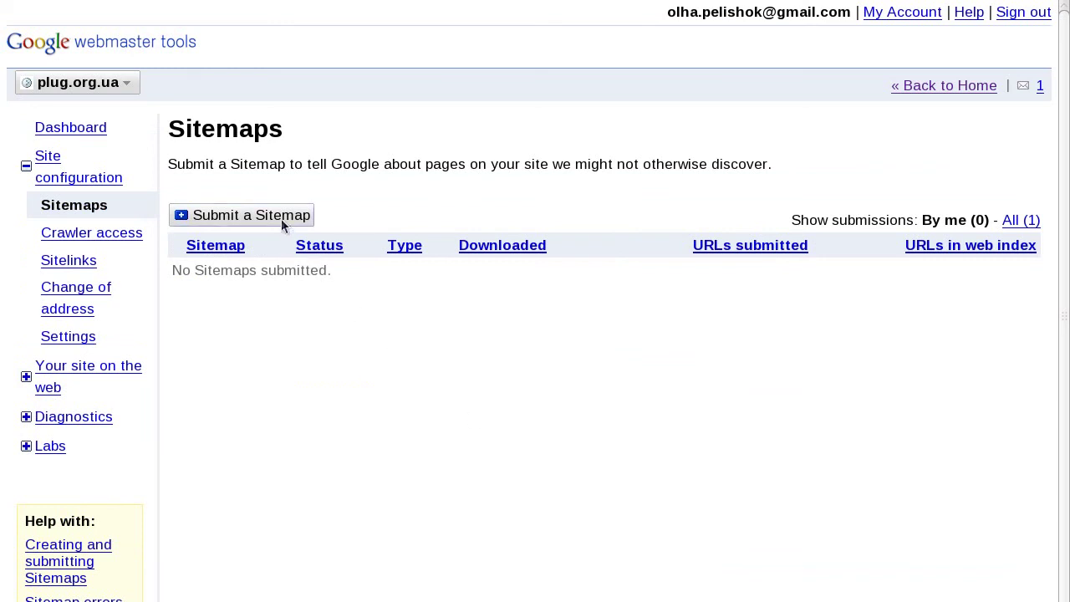
{"action": "left_click", "coordinate": [280, 215]}
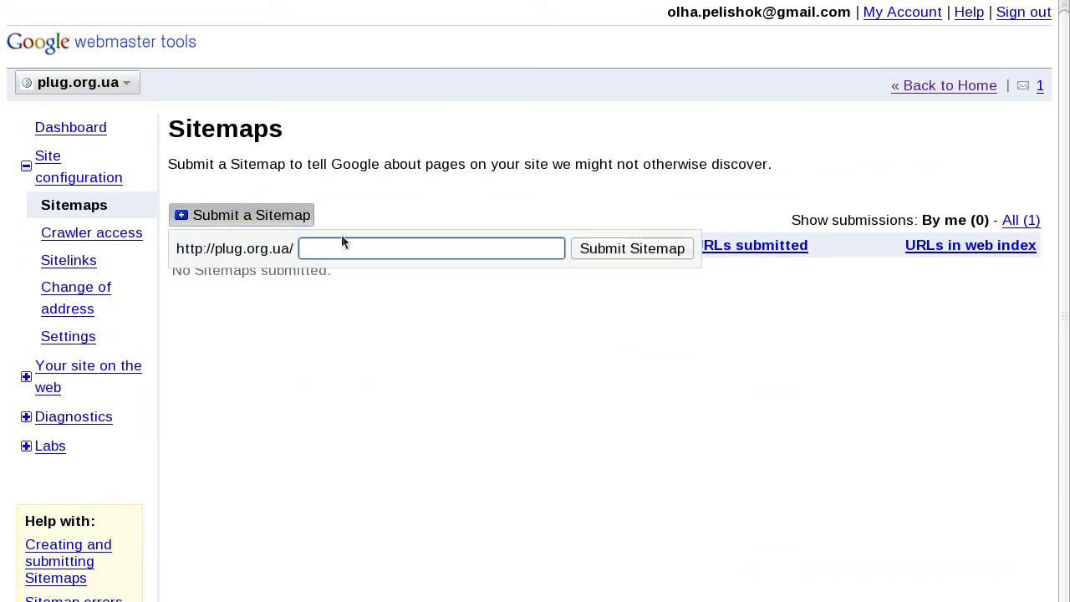
{"action": "type", "text": "sitemap."}
{"action": "type", "text": "xml"}
{"action": "left_click", "coordinate": [658, 251]}
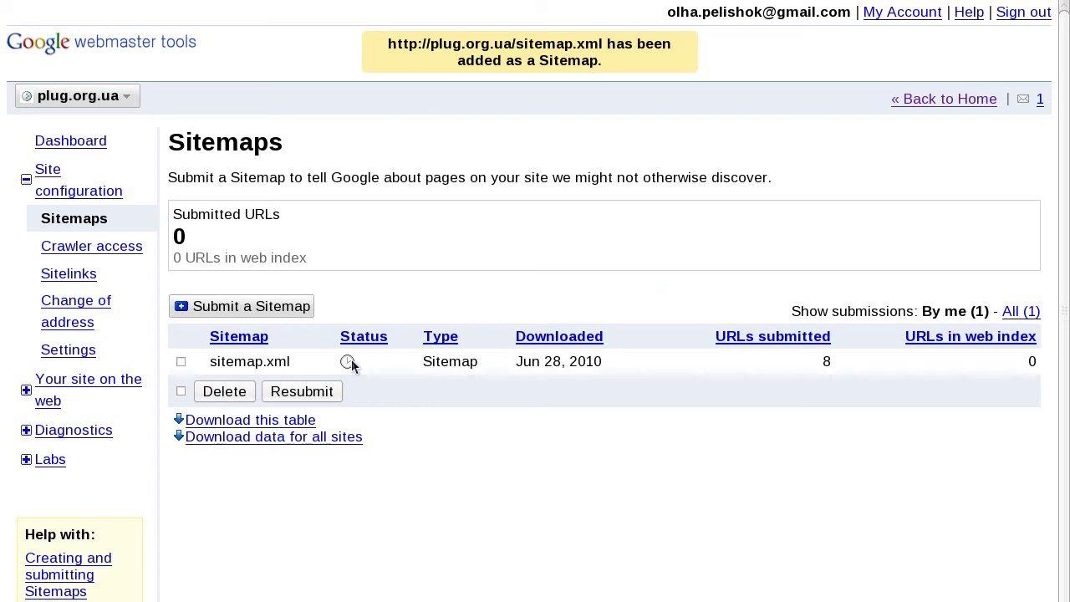
Switch the site selector to skins.quintagroup.com to view its sitemaps (74 submitted, 64 indexed)
{"action": "left_click", "coordinate": [129, 97]}
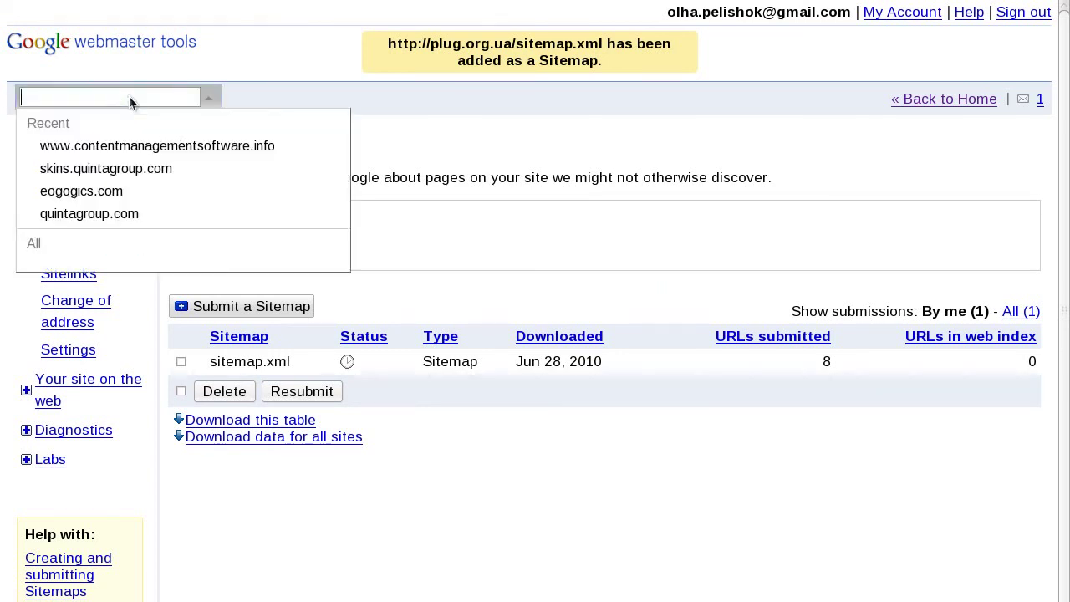
{"action": "left_click", "coordinate": [134, 173]}
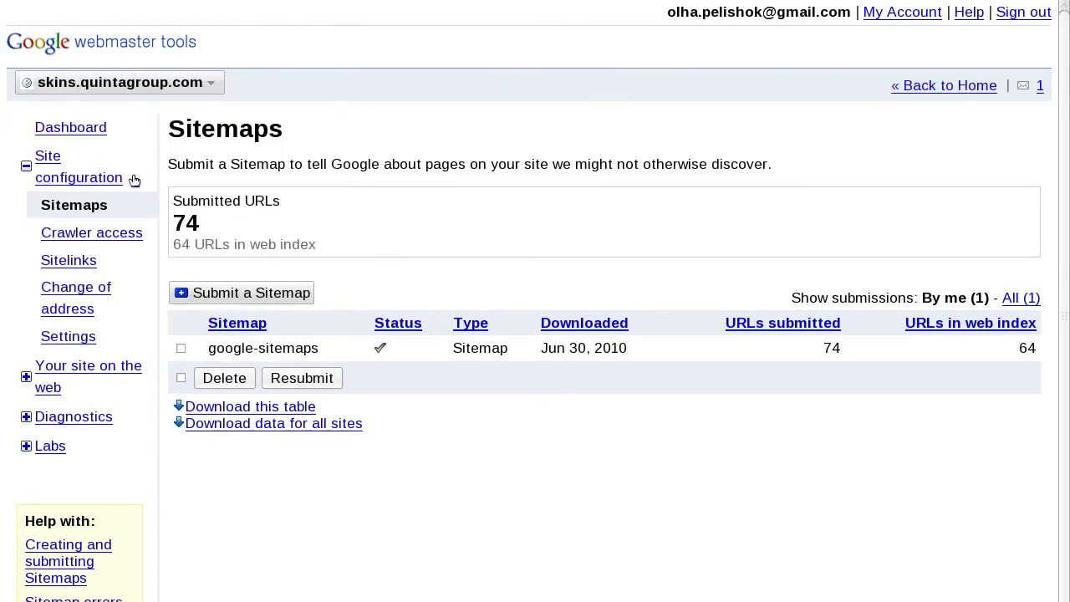